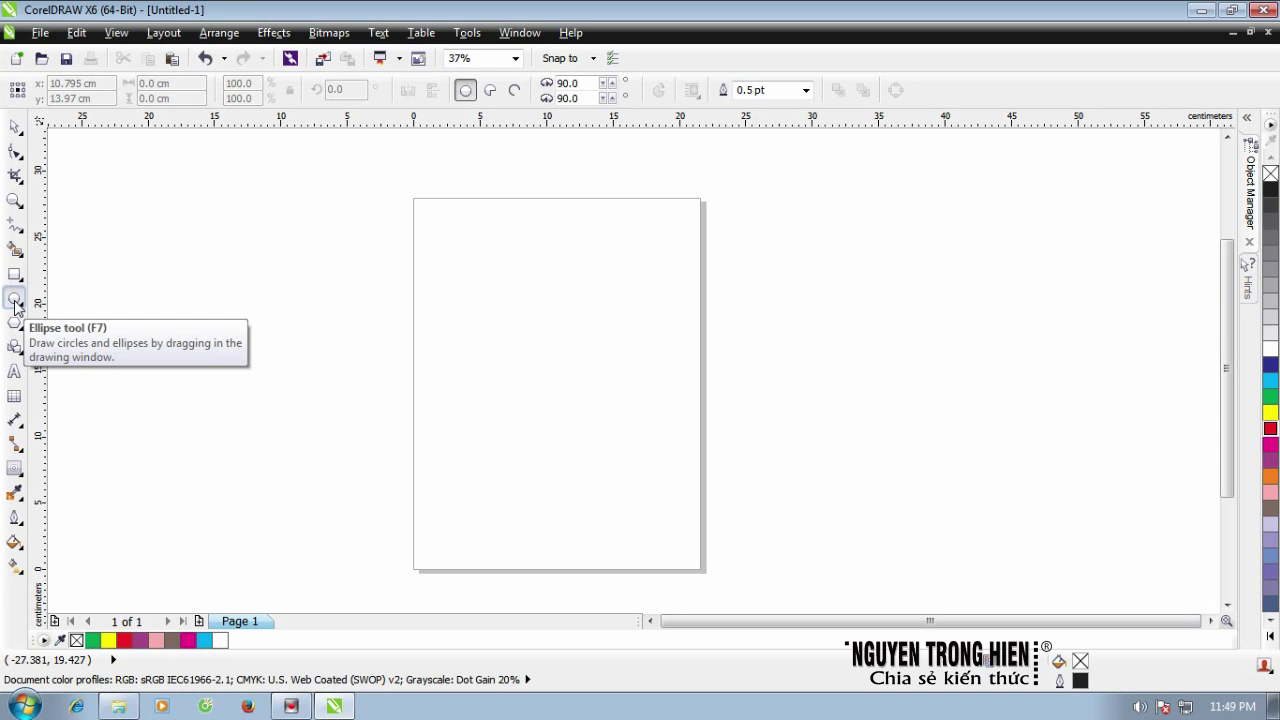
Step: Draw a perfect circle about 10.87 cm in diameter on the upper half of the page with the Ellipse tool
{"action": "left_click", "coordinate": [15, 300]}
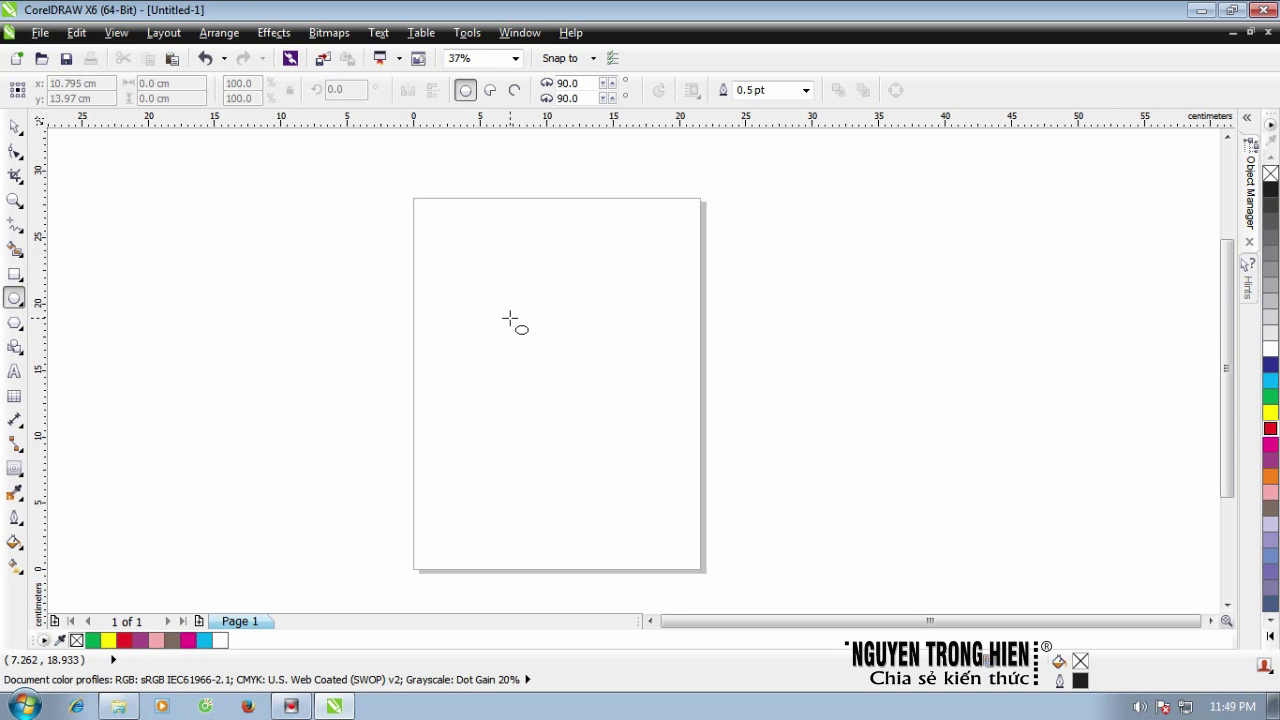
{"action": "left_click_drag", "start_coordinate": [483, 248], "coordinate": [570, 419]}
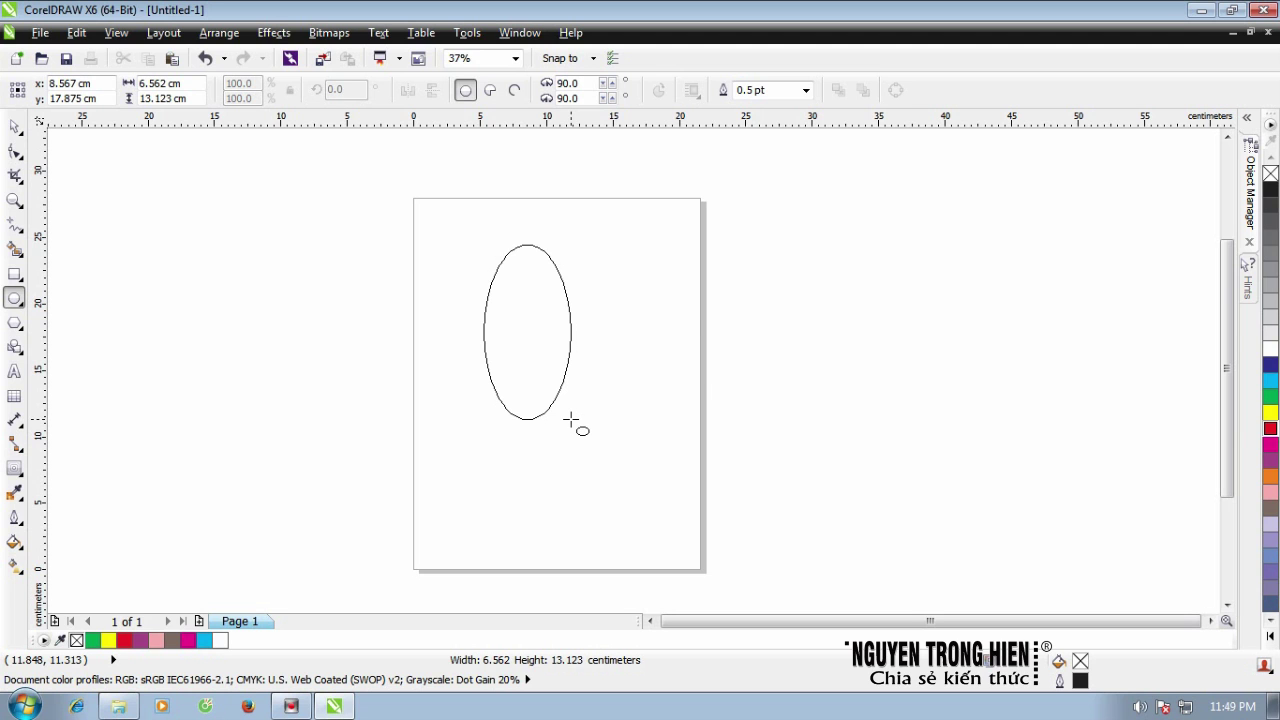
{"action": "mouse_move", "coordinate": [570, 419]}
{"action": "left_mouse_down"}
{"action": "mouse_move", "coordinate": [746, 350]}
{"action": "mouse_move", "coordinate": [786, 309]}
{"action": "mouse_move", "coordinate": [740, 491]}
{"action": "mouse_move", "coordinate": [544, 434]}
{"action": "mouse_move", "coordinate": [760, 355]}
{"action": "mouse_move", "coordinate": [709, 471]}
{"action": "mouse_move", "coordinate": [547, 465]}
{"action": "mouse_move", "coordinate": [718, 352]}
{"action": "left_mouse_up"}
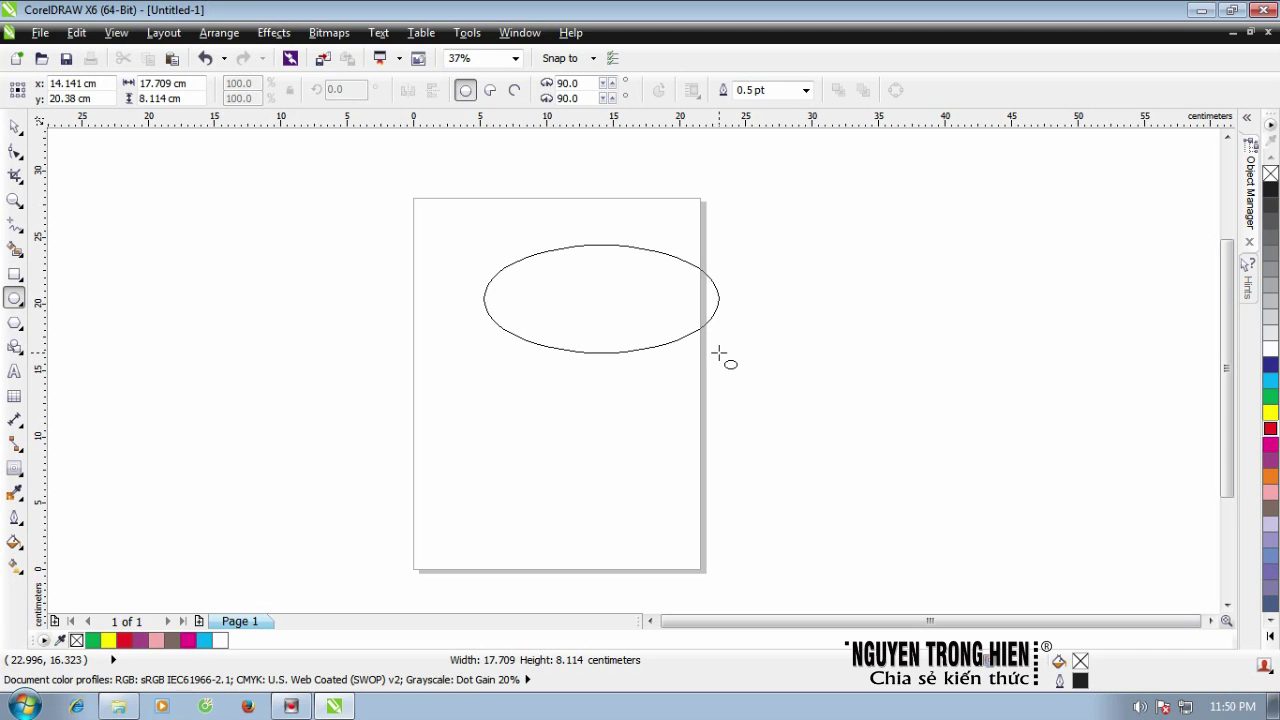
{"action": "left_click_drag", "start_coordinate": [718, 352], "coordinate": [553, 270]}
{"action": "key", "text": "ctrl"}
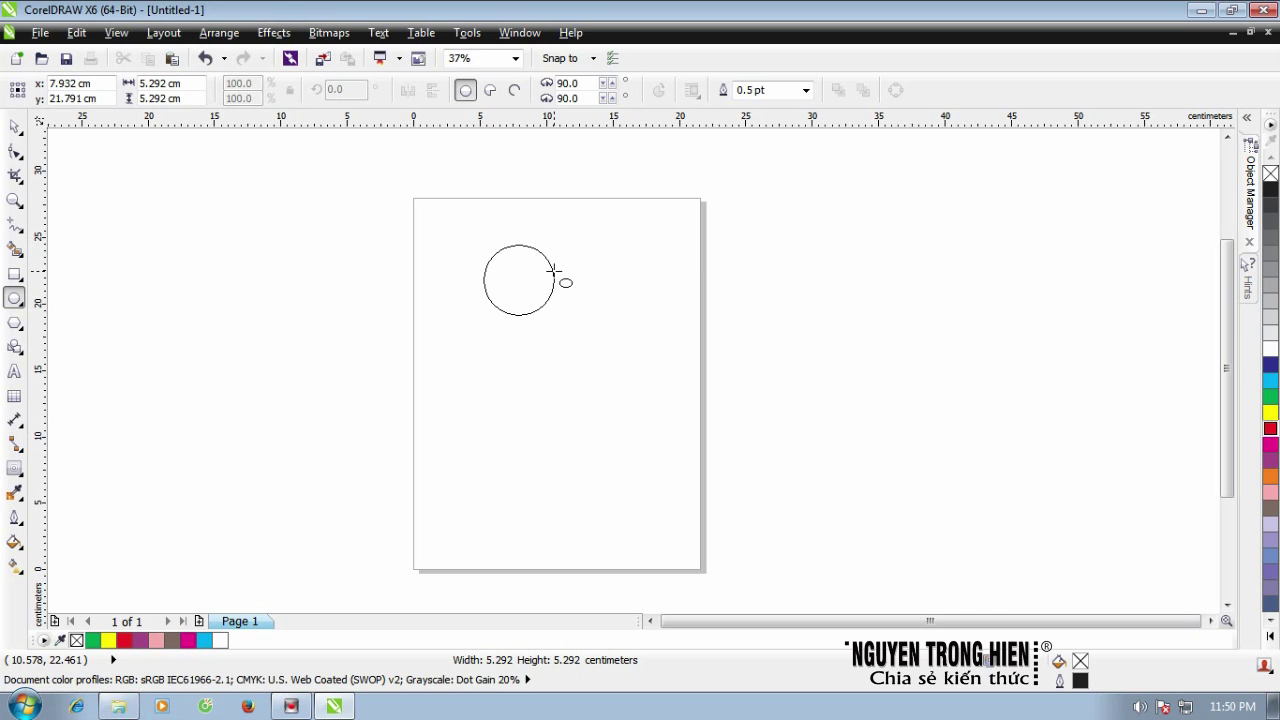
{"action": "left_click_drag", "start_coordinate": [553, 270], "coordinate": [558, 279]}
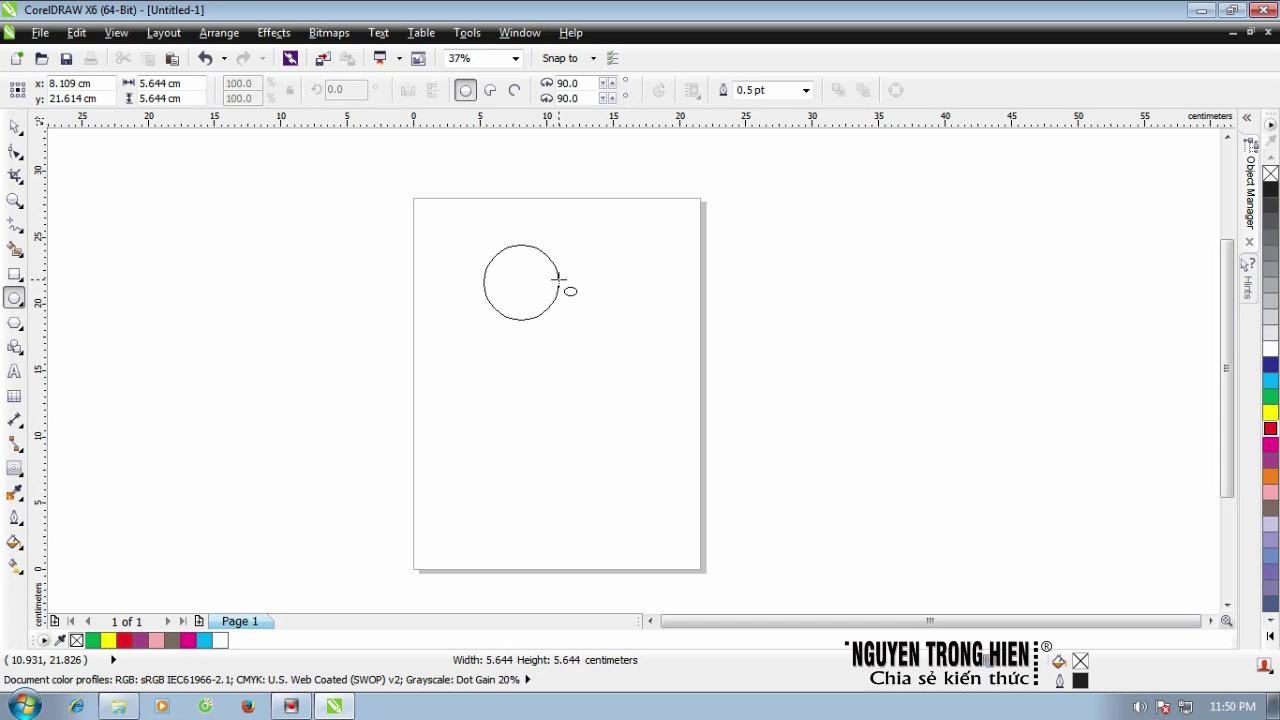
{"action": "left_click_drag", "start_coordinate": [558, 279], "coordinate": [630, 363]}
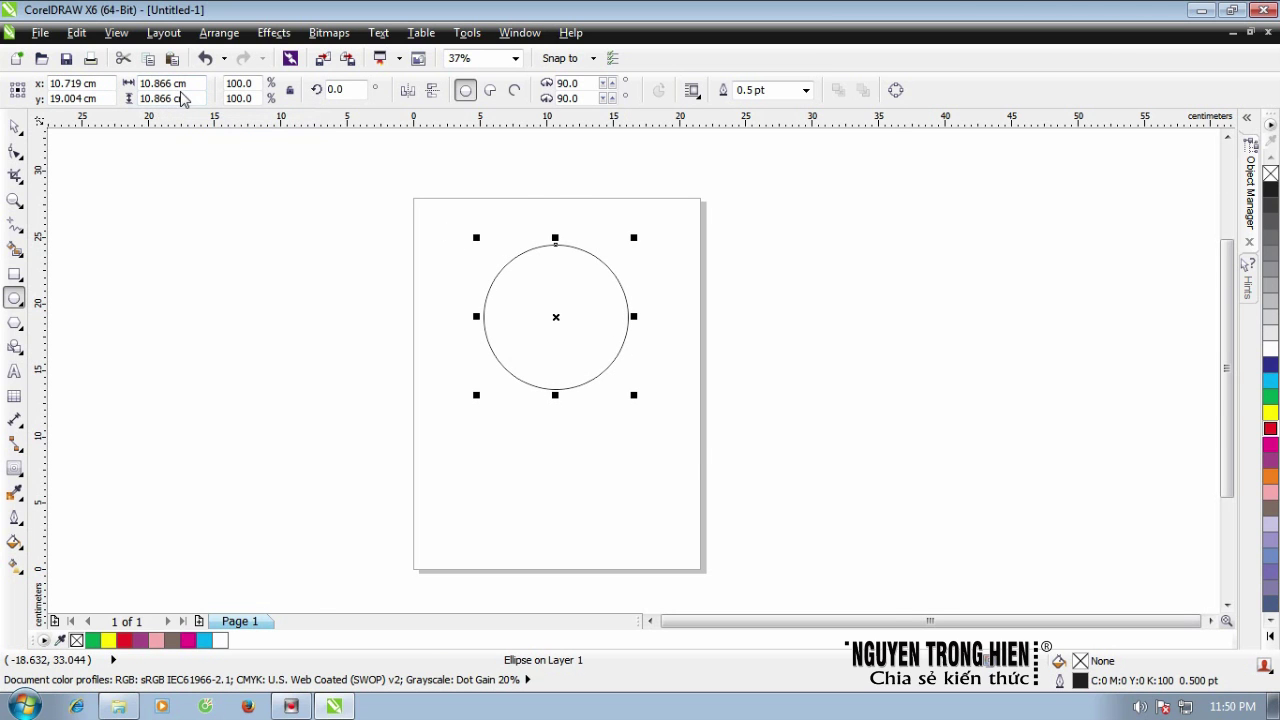
Step: Set the circle's outline width to 2.0 pt
{"action": "scroll", "coordinate": [329, 277], "scroll_direction": "up", "scroll_amount": 2}
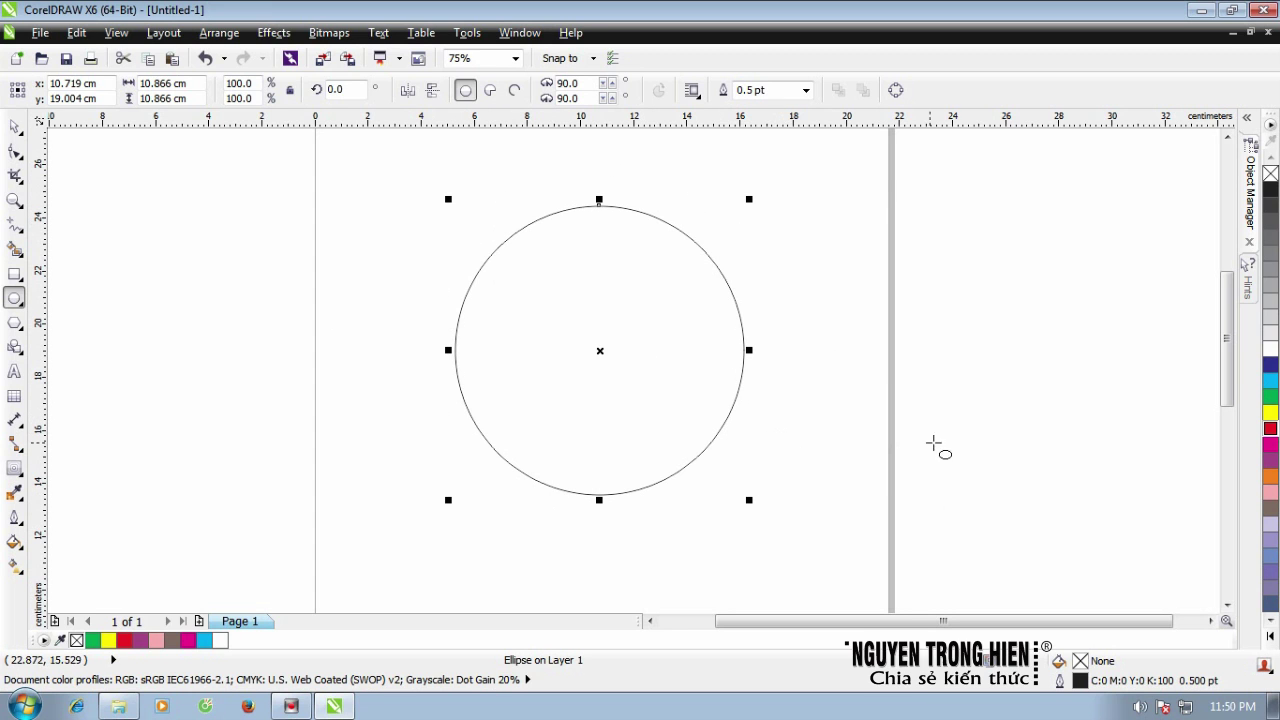
{"action": "left_click", "coordinate": [805, 91]}
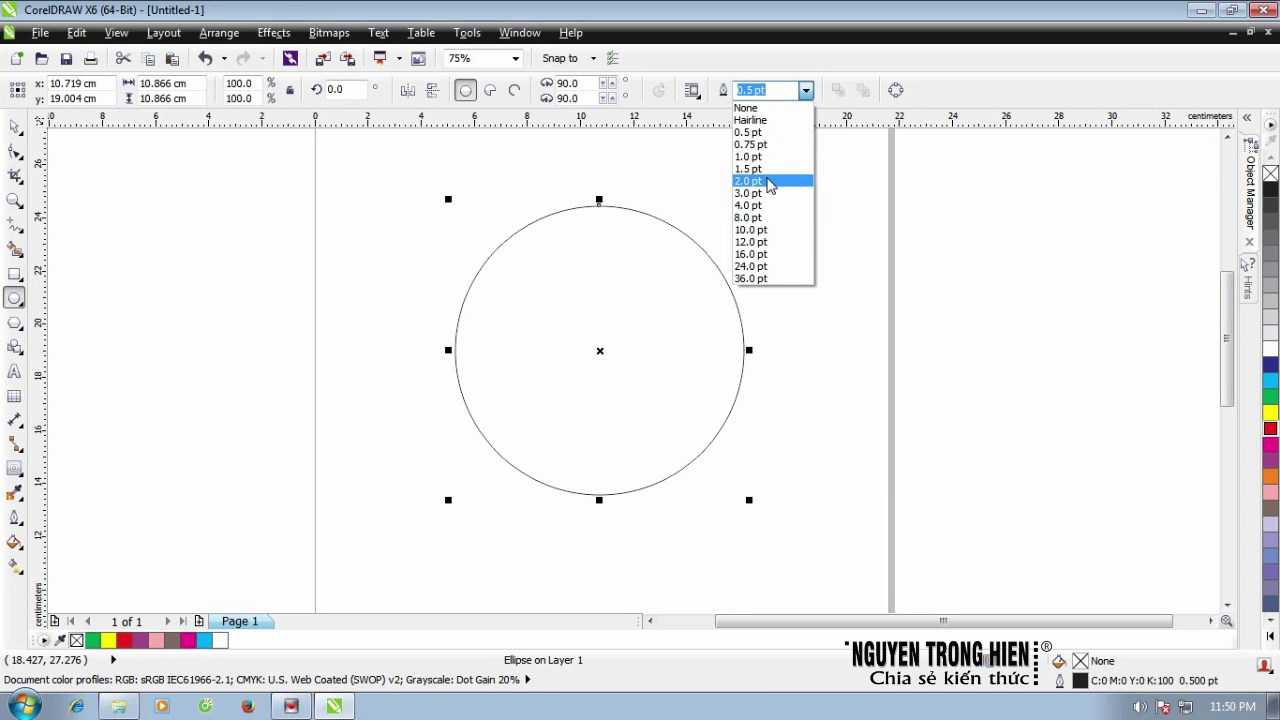
{"action": "left_click", "coordinate": [769, 182]}
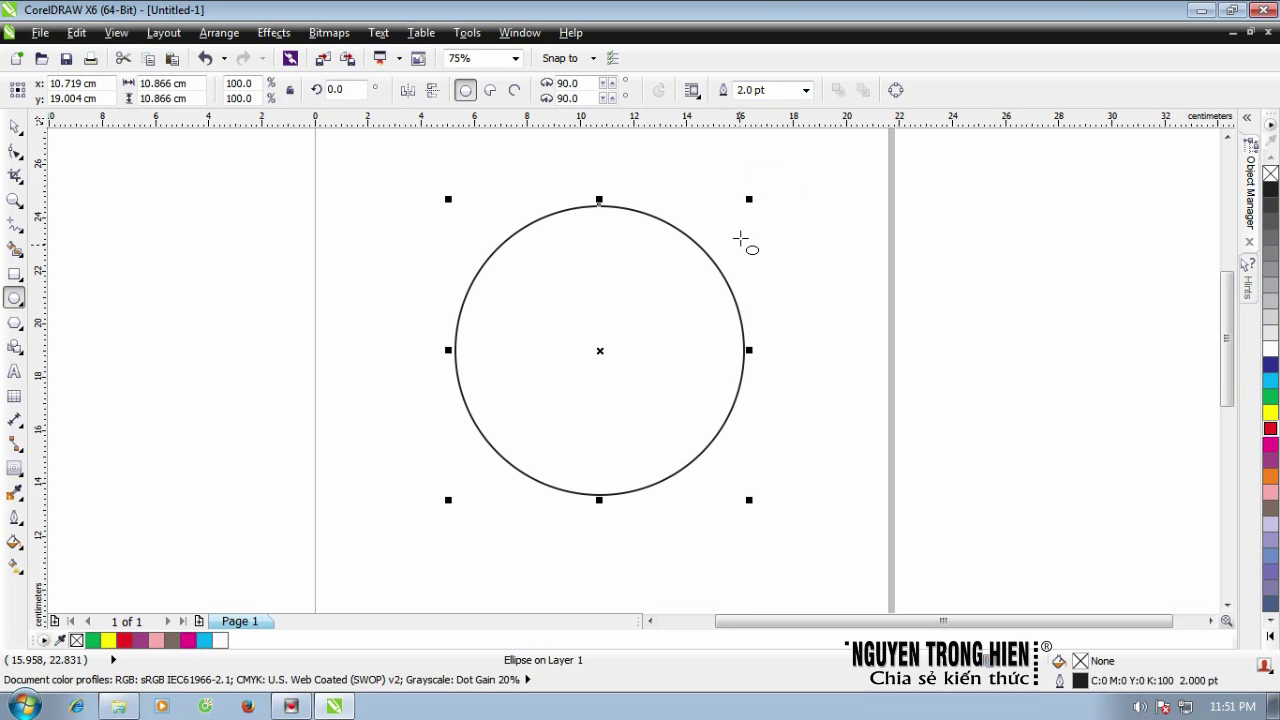
{"action": "scroll", "coordinate": [757, 300], "scroll_direction": "up", "scroll_amount": 1}
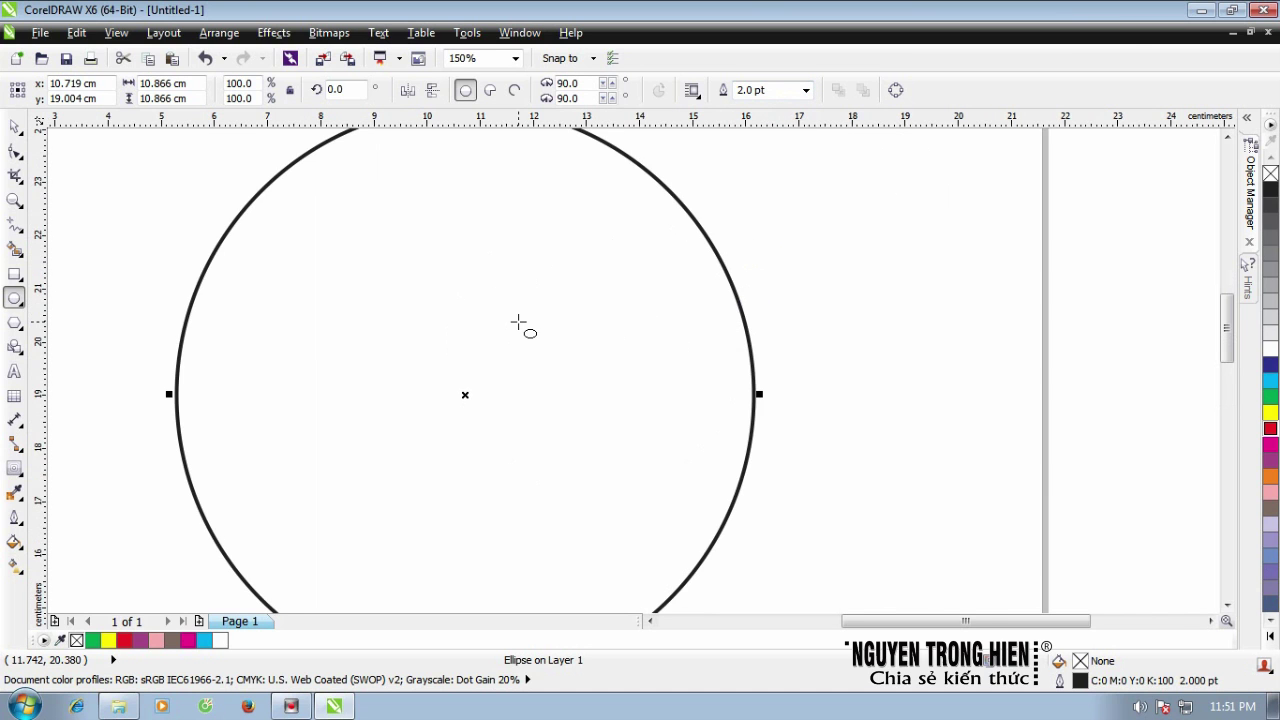
{"action": "scroll", "coordinate": [523, 323], "scroll_direction": "down", "scroll_amount": 1}
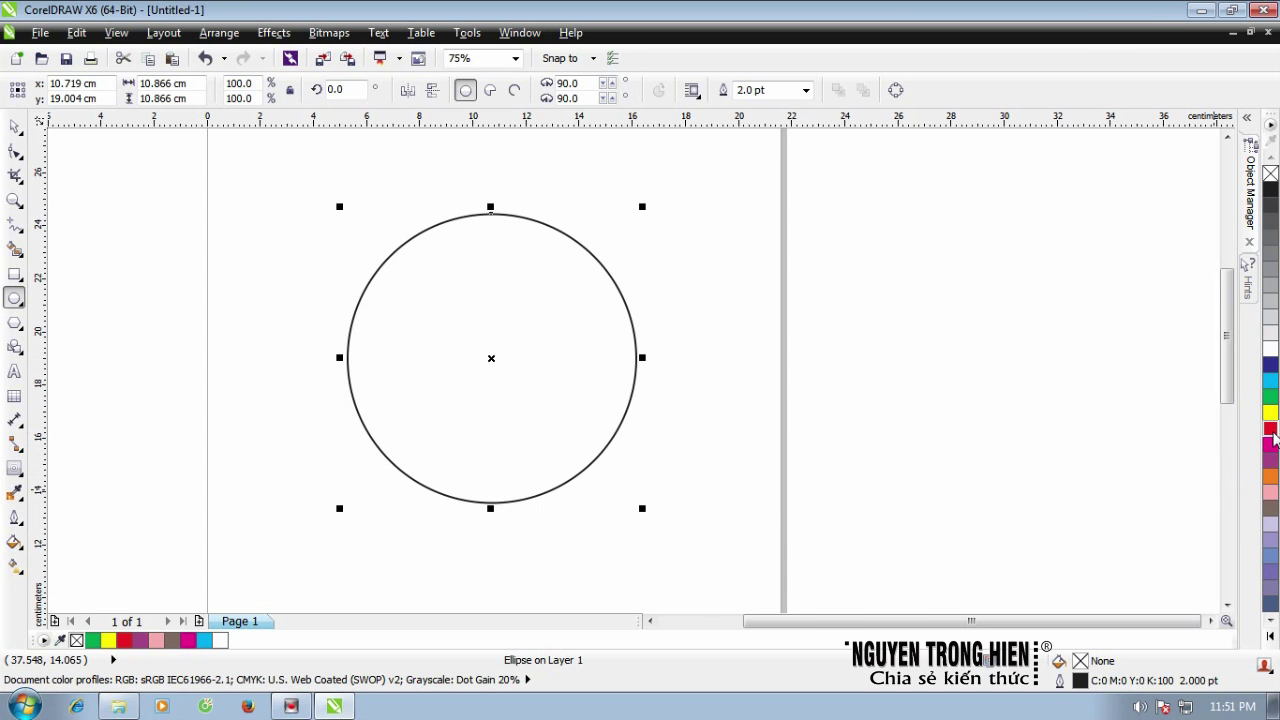
Step: Fill the circle with red and colour its outline yellow
{"action": "left_click", "coordinate": [1270, 428]}
{"action": "scroll", "coordinate": [724, 390], "scroll_direction": "up", "scroll_amount": 1}
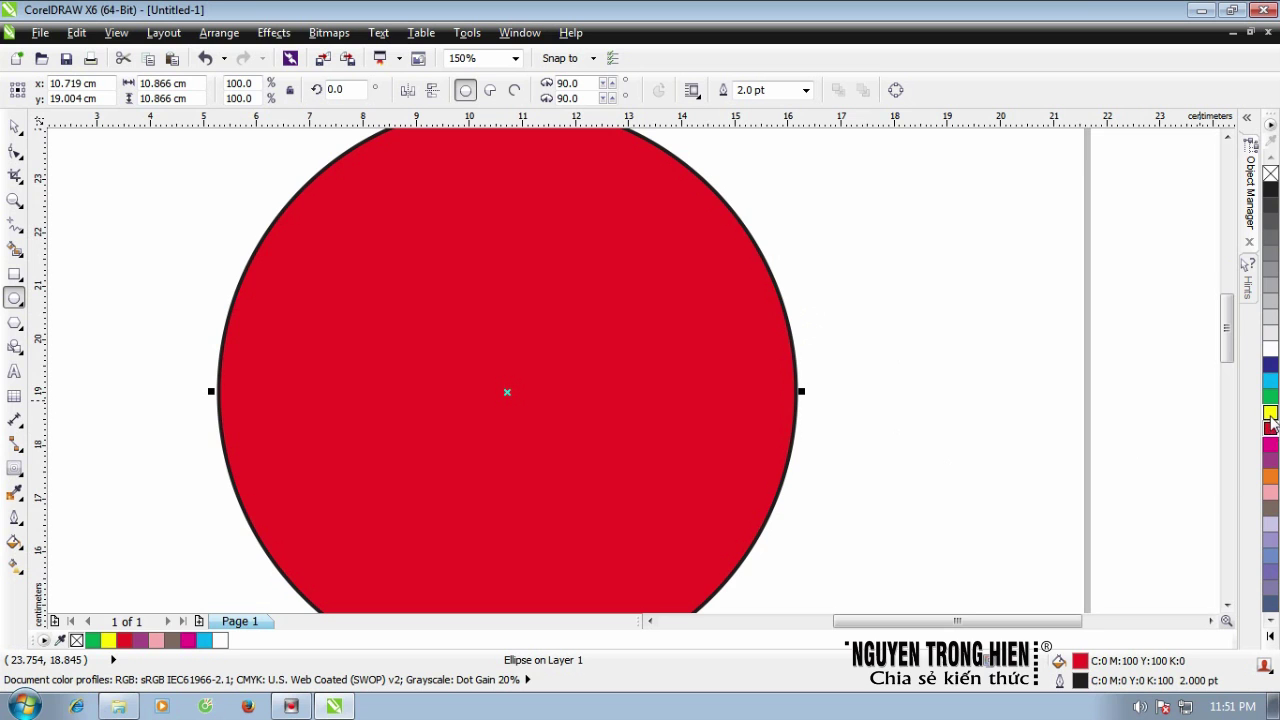
{"action": "right_click", "coordinate": [1270, 414]}
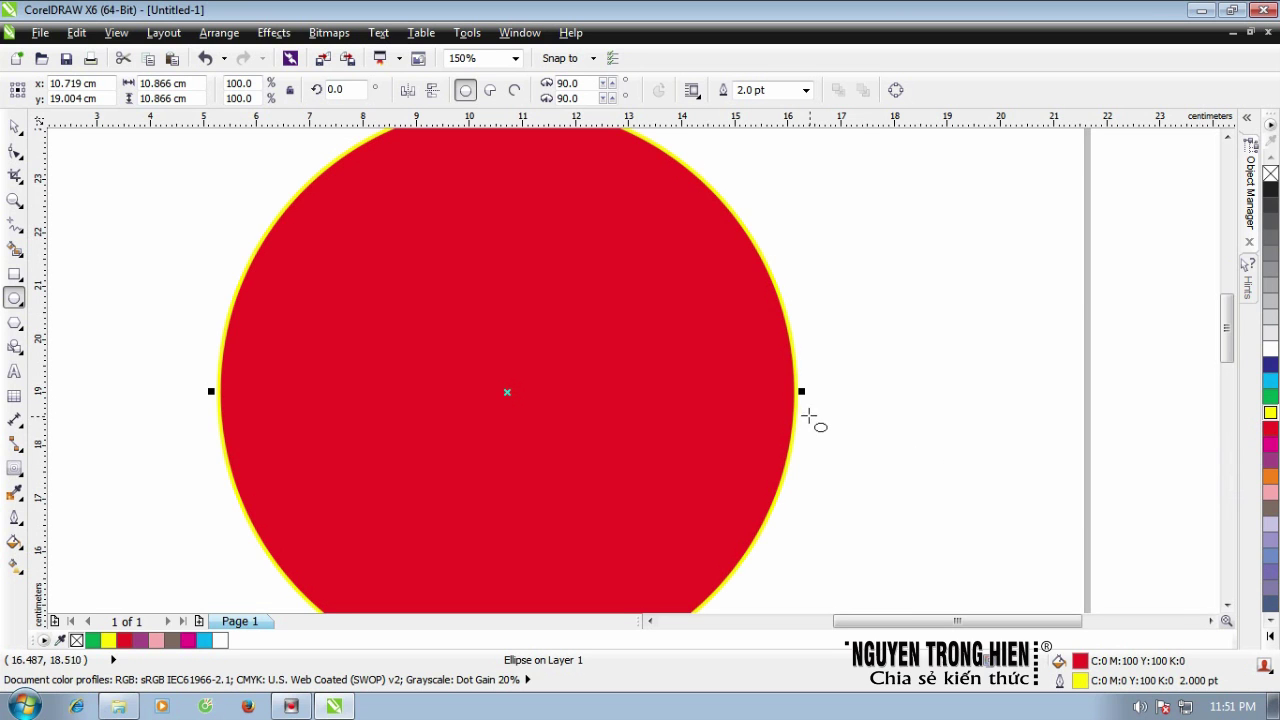
{"action": "scroll", "coordinate": [626, 494], "scroll_direction": "down", "scroll_amount": 2}
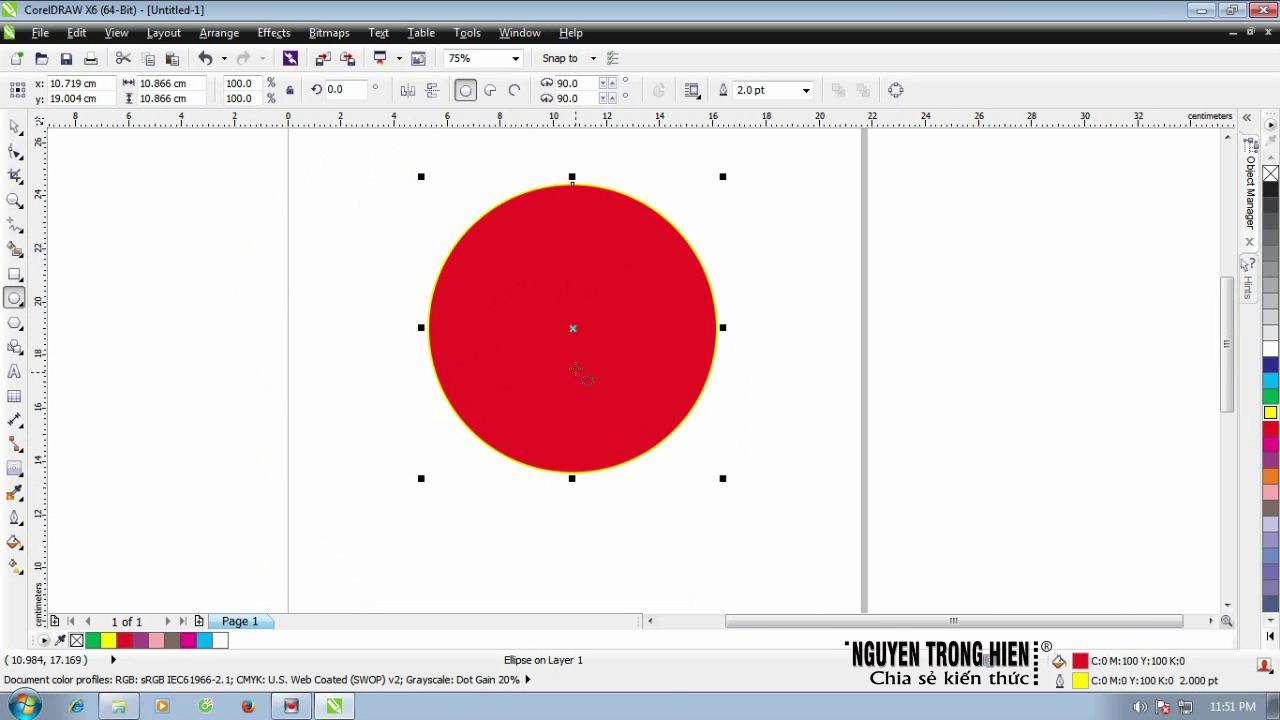
Step: Thicken the circle's outline to 10.0 pt
{"action": "scroll", "coordinate": [628, 240], "scroll_direction": "up", "scroll_amount": 2}
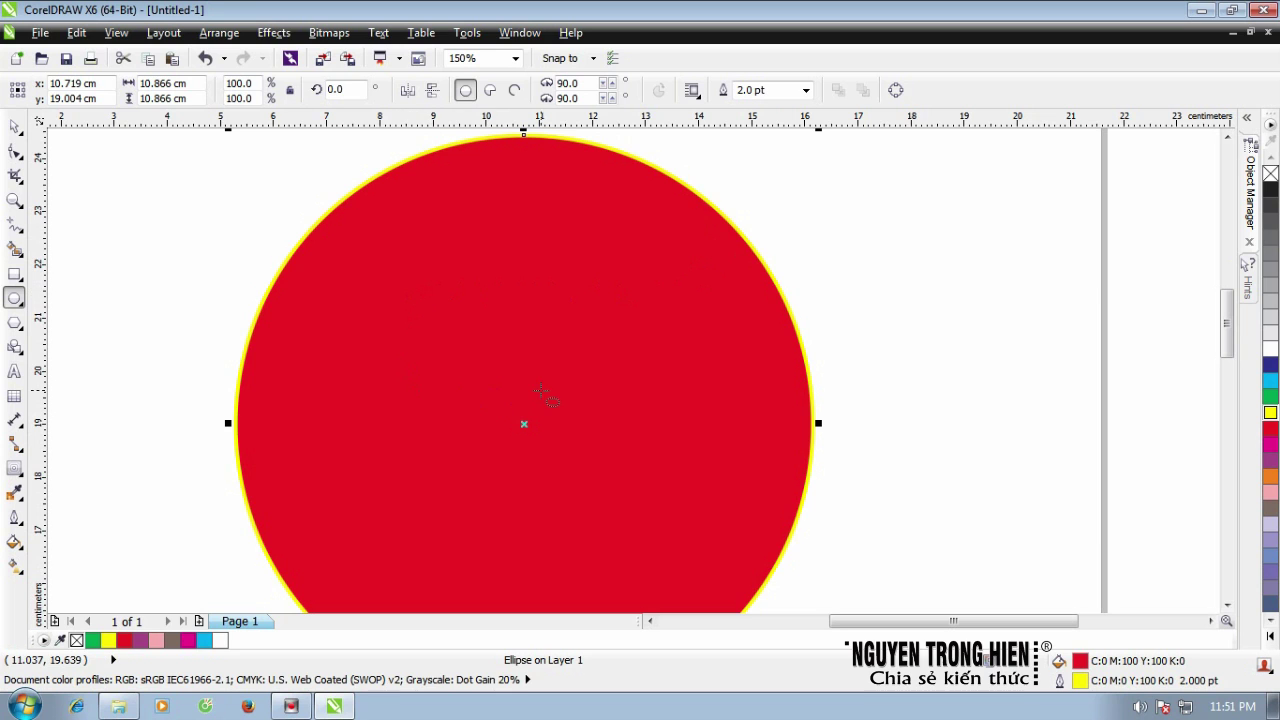
{"action": "left_click", "coordinate": [805, 90]}
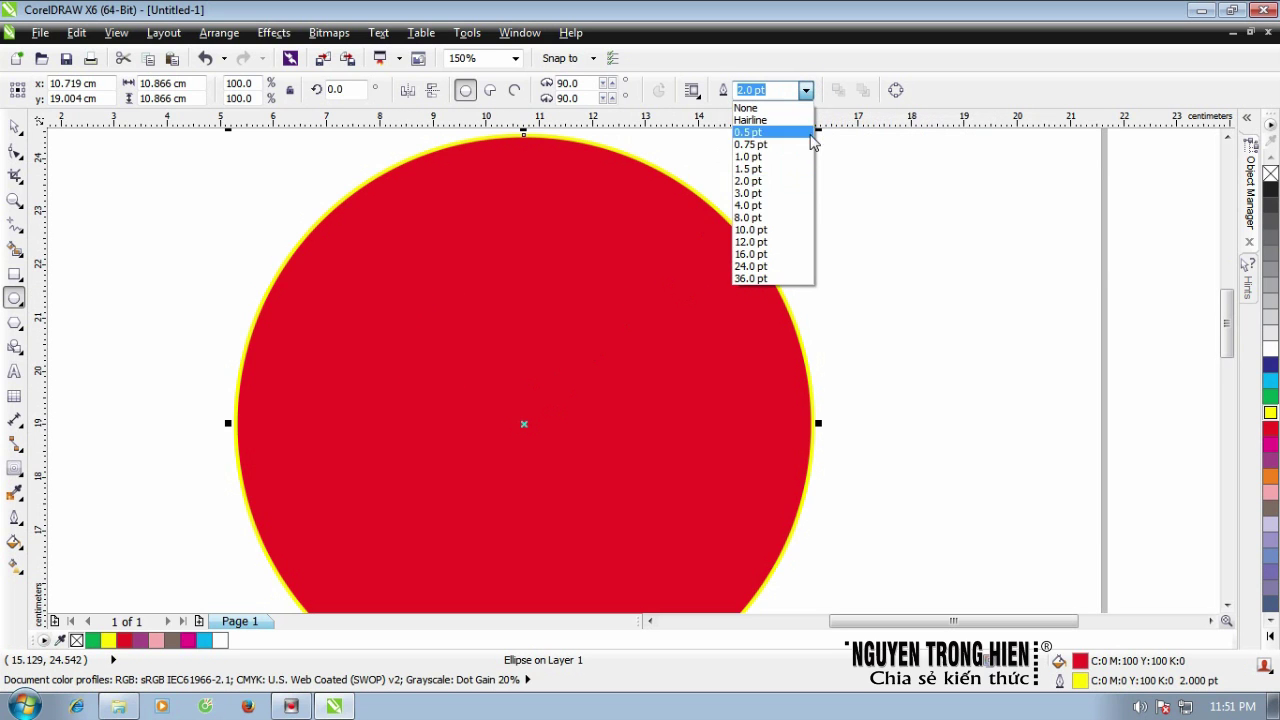
{"action": "left_click", "coordinate": [773, 234]}
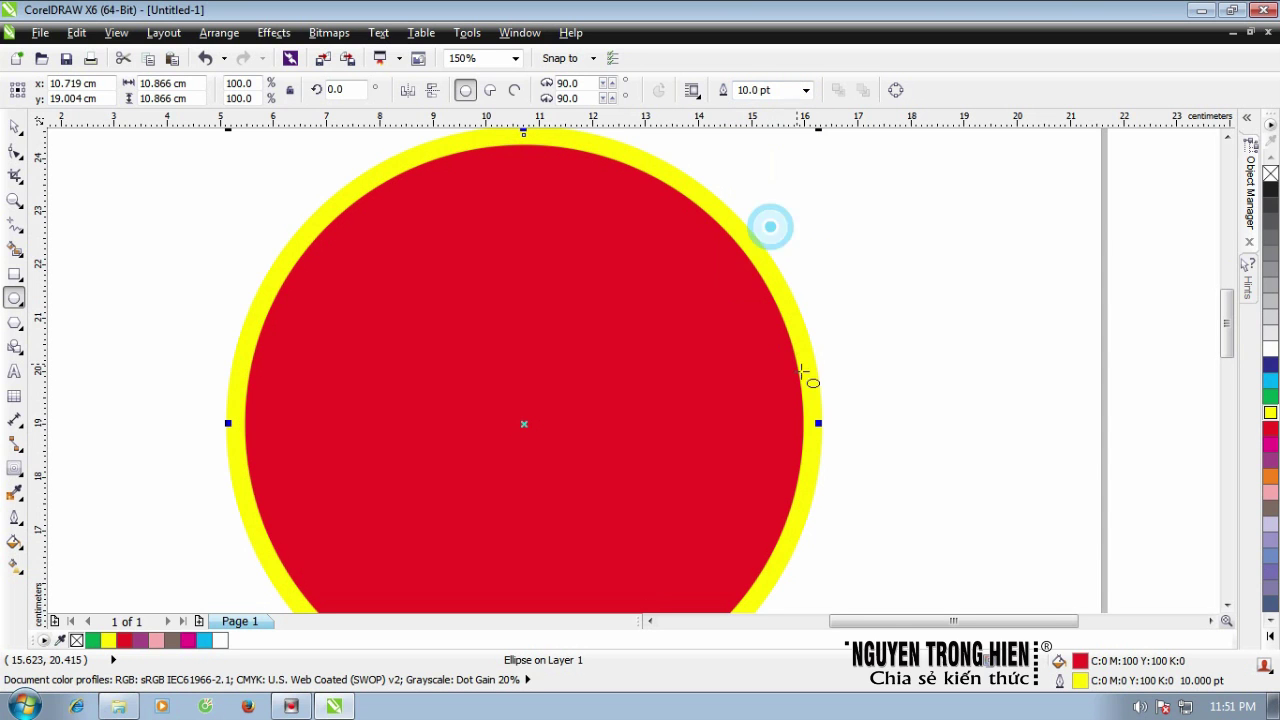
{"action": "key", "text": "F3"}
{"action": "scroll", "coordinate": [393, 347], "scroll_direction": "up", "scroll_amount": 1}
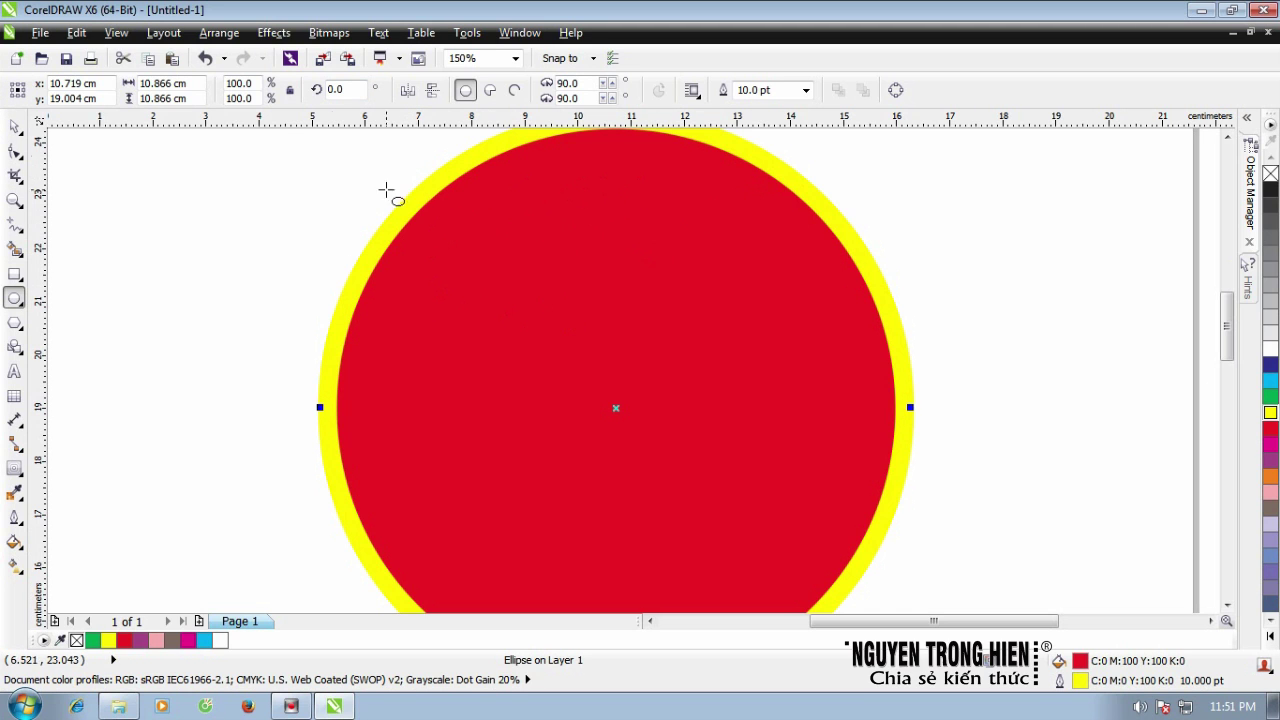
Step: Lock the circle's width-to-height ratio
{"action": "left_click", "coordinate": [289, 92]}
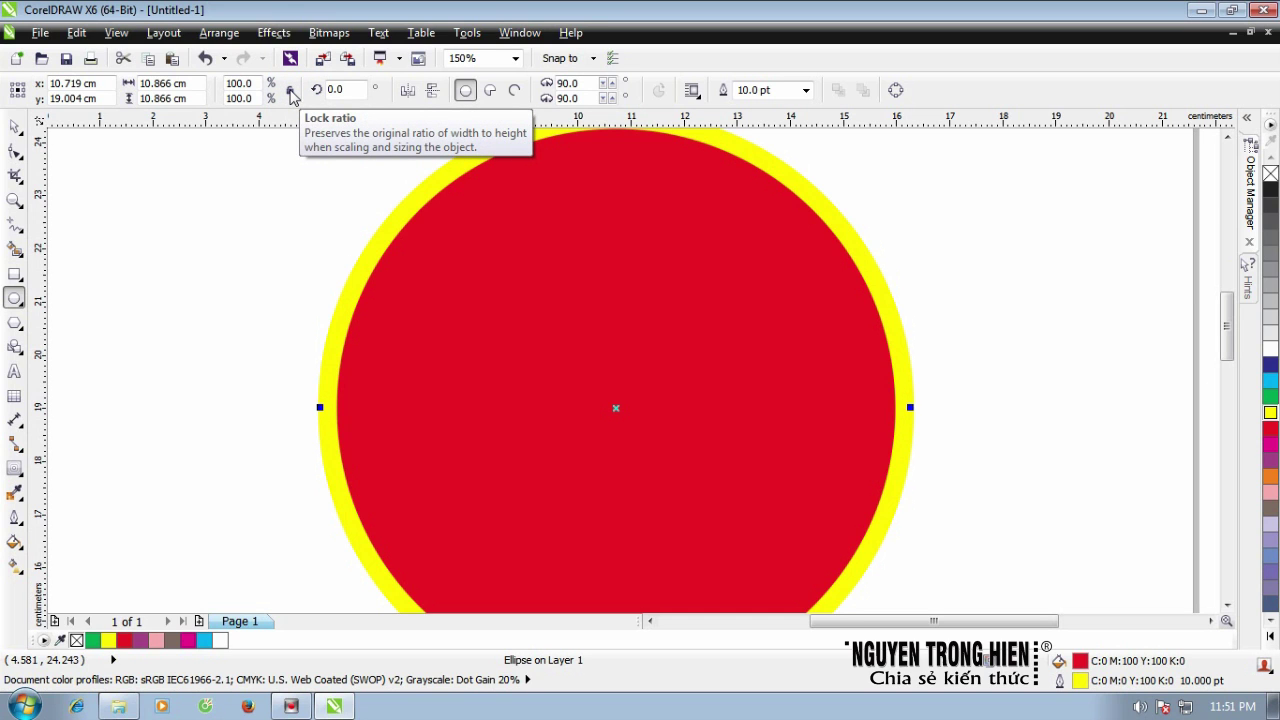
{"action": "left_click", "coordinate": [198, 87]}
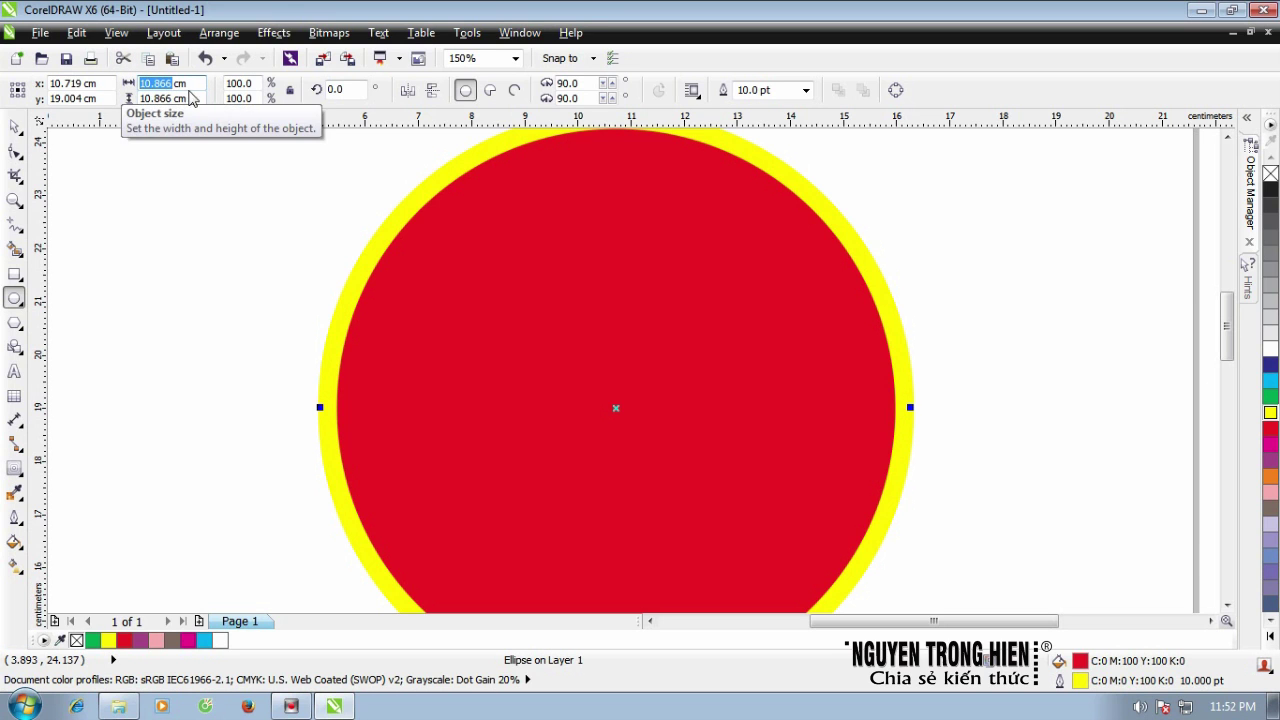
{"action": "left_click", "coordinate": [290, 92]}
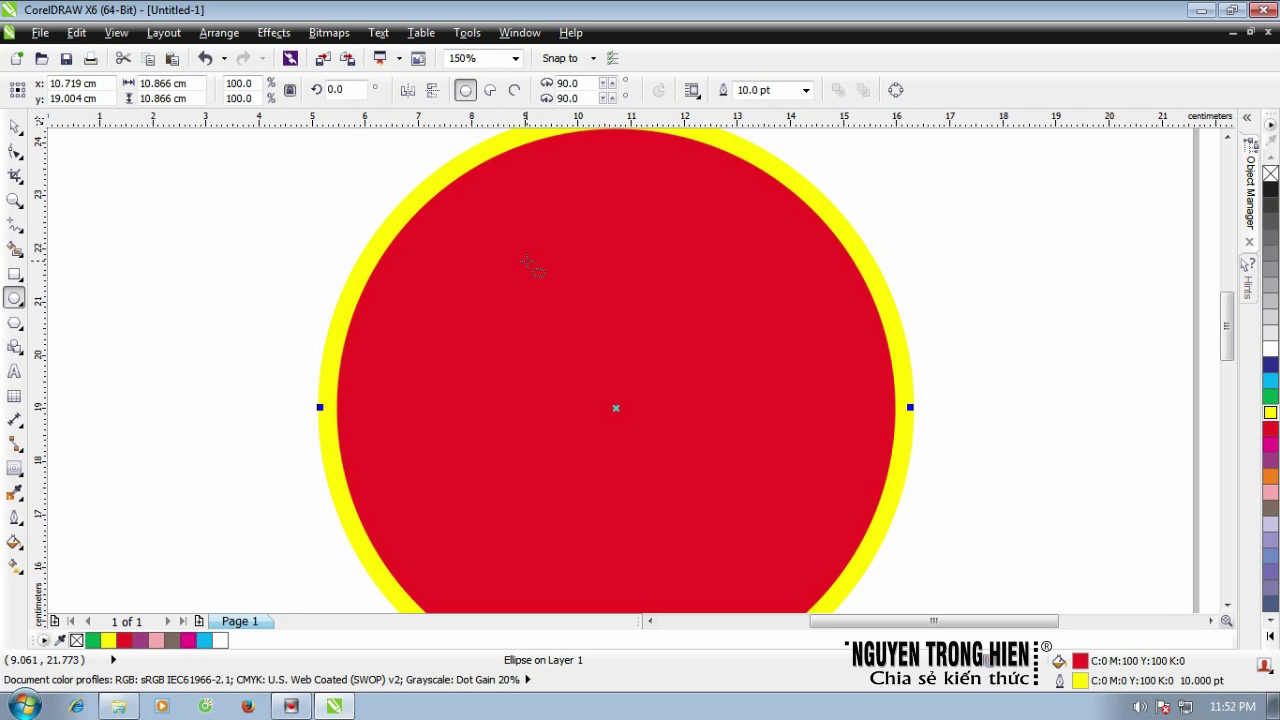
{"action": "scroll", "coordinate": [530, 266], "scroll_direction": "down", "scroll_amount": 1}
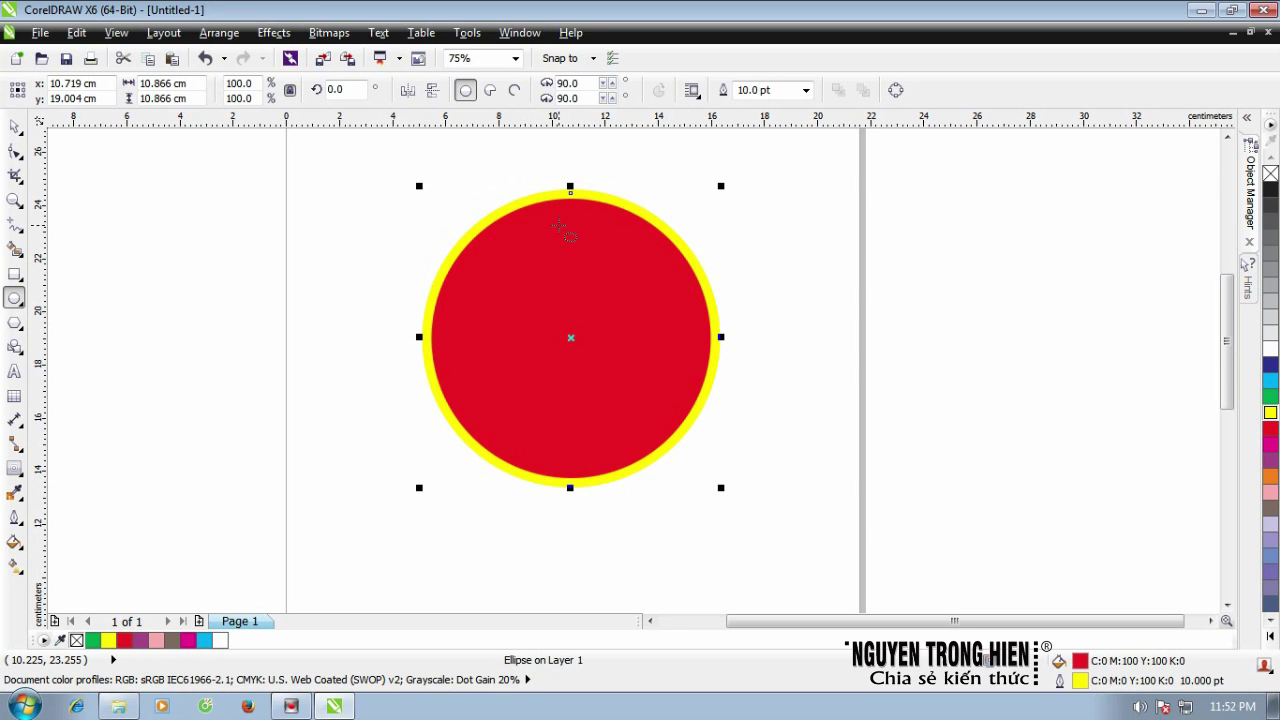
Step: Try the circle as a pie and as an arc, and restore it to a full ellipse
{"action": "left_click", "coordinate": [491, 91]}
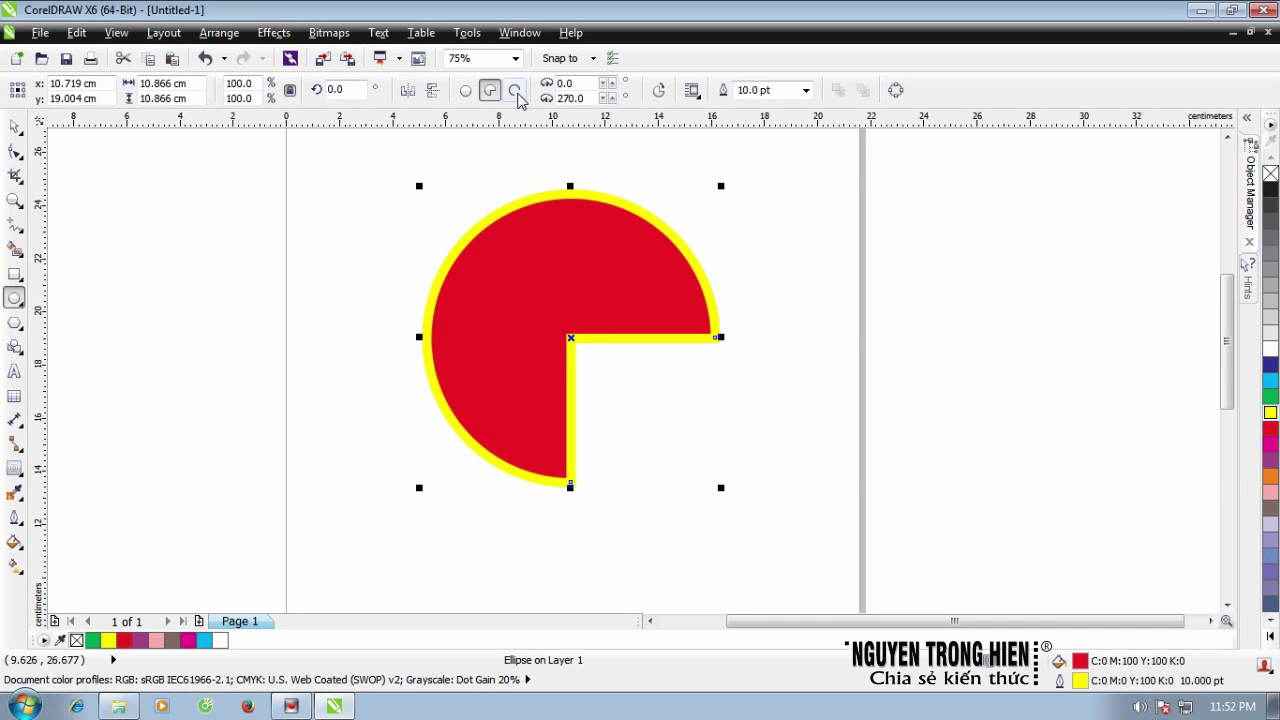
{"action": "left_click", "coordinate": [514, 91]}
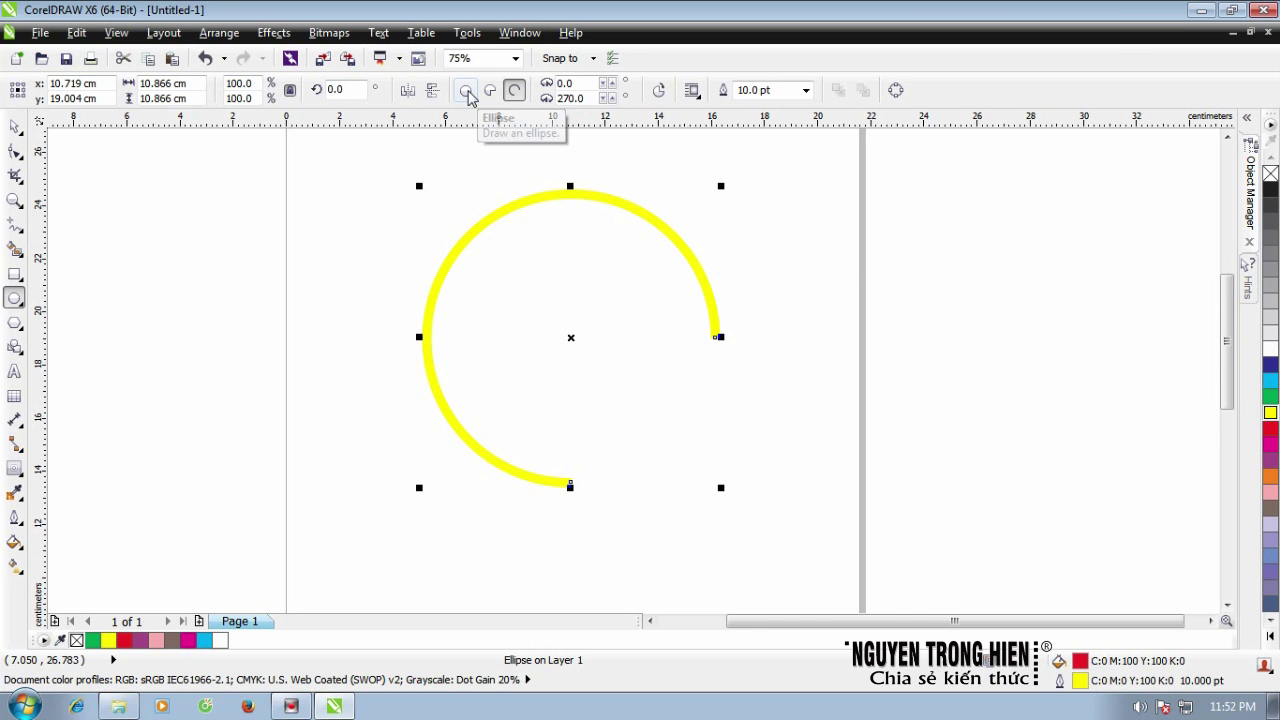
{"action": "left_click", "coordinate": [466, 91]}
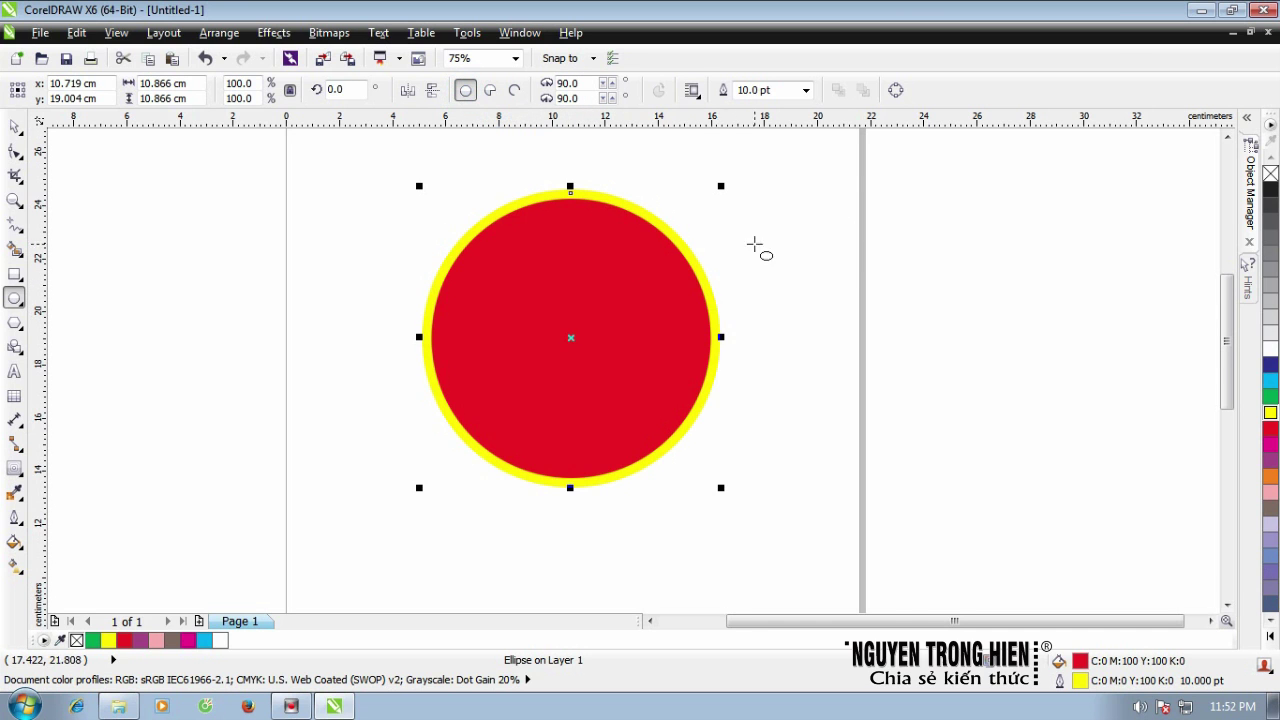
Step: Convert the circle to curves and distort its upper part by moving the top node and its handles with the Shape tool
{"action": "left_click", "coordinate": [693, 90]}
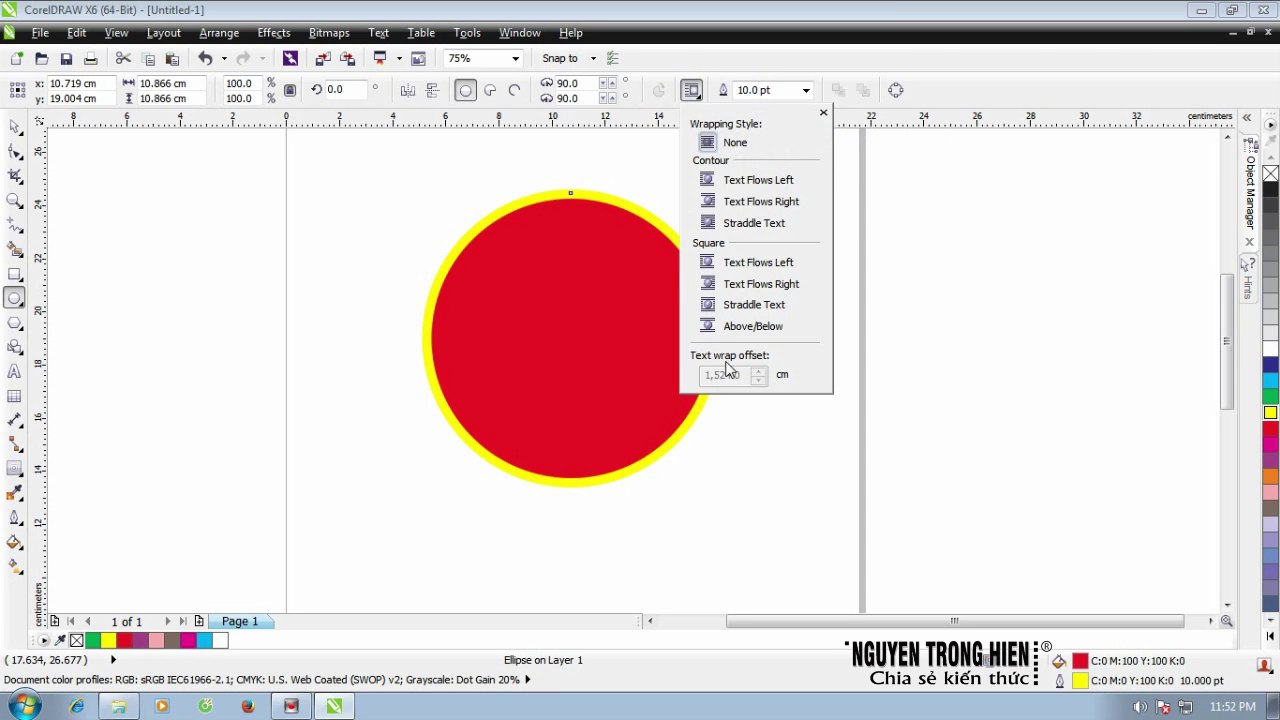
{"action": "left_click", "coordinate": [724, 286]}
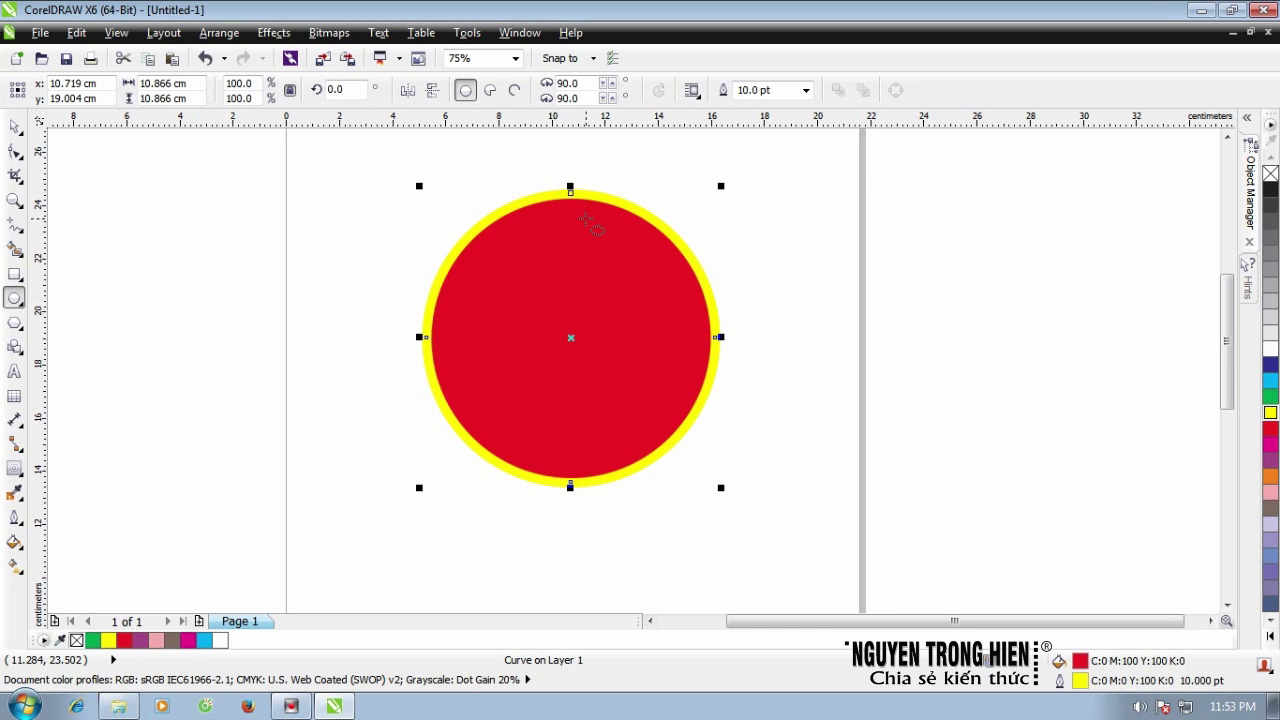
{"action": "left_click", "coordinate": [15, 152]}
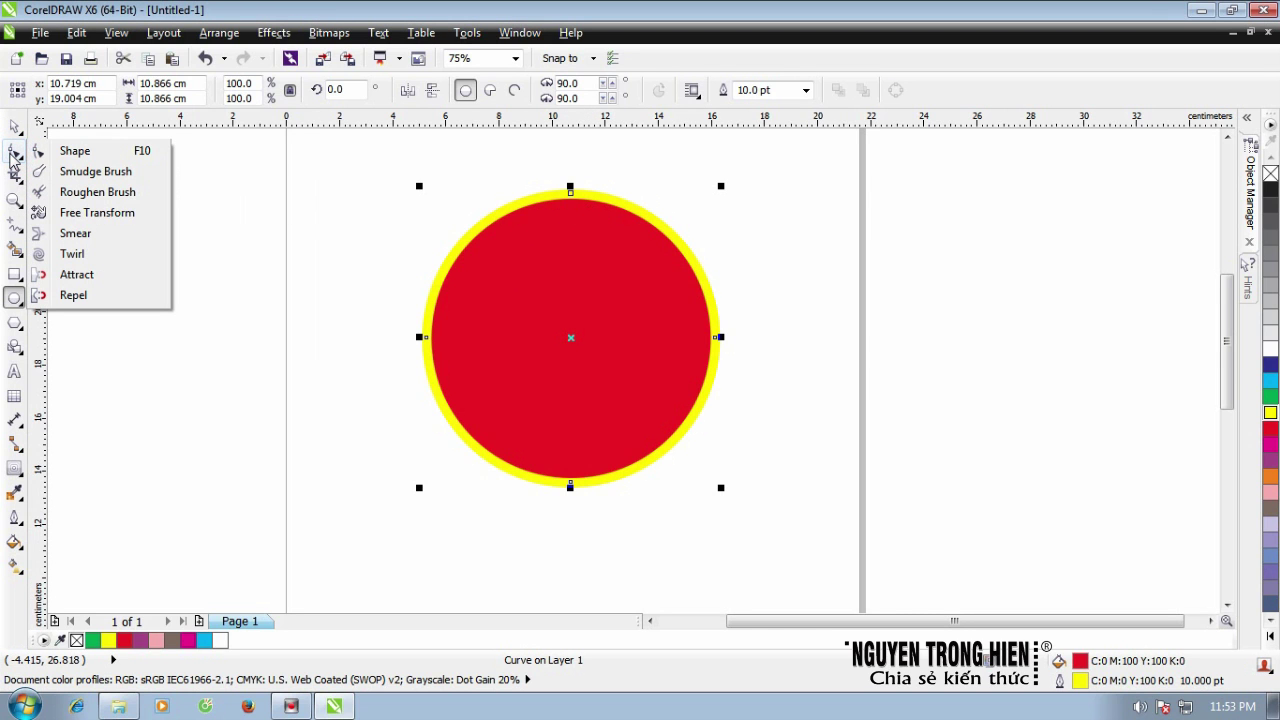
{"action": "left_click", "coordinate": [93, 157]}
{"action": "mouse_move", "coordinate": [572, 195]}
{"action": "left_mouse_down"}
{"action": "mouse_move", "coordinate": [574, 266]}
{"action": "mouse_move", "coordinate": [570, 172]}
{"action": "left_mouse_up"}
{"action": "left_click_drag", "start_coordinate": [653, 175], "coordinate": [708, 174]}
{"action": "left_click_drag", "start_coordinate": [552, 175], "coordinate": [393, 165]}
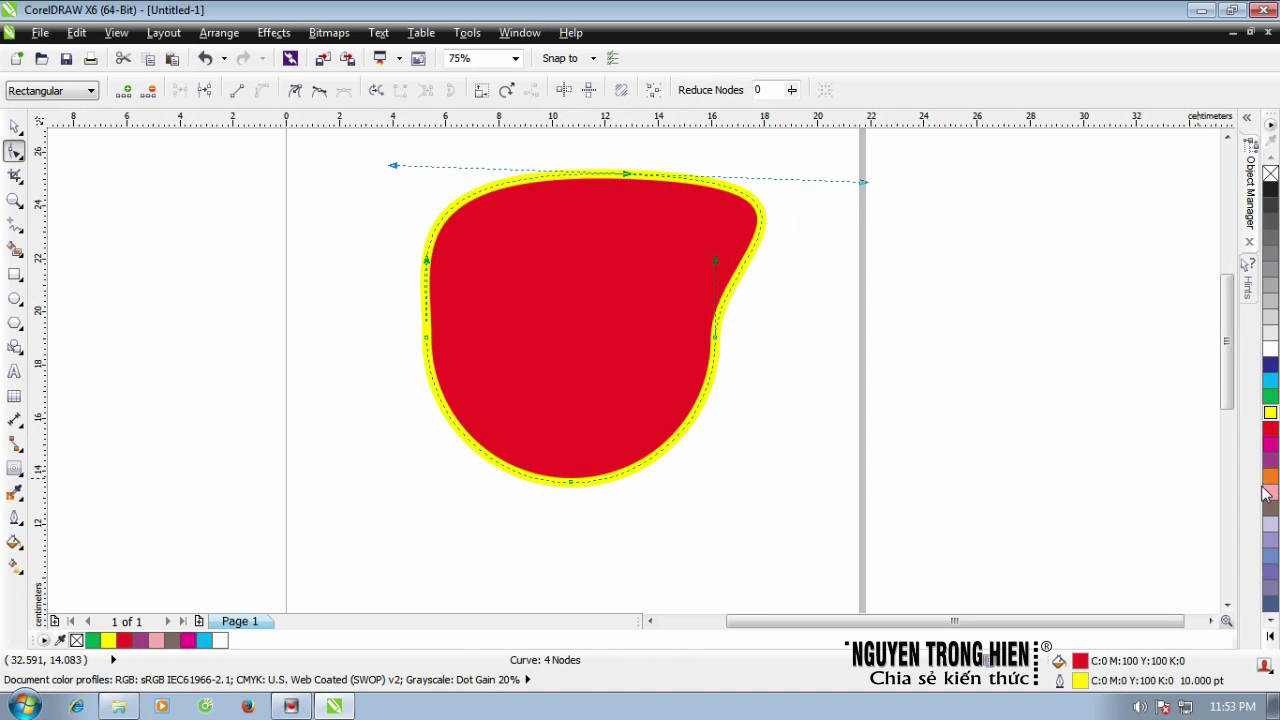
Step: Undo the node edits and the curve conversion, and return to the Pick tool with the circle selected
{"action": "left_click", "coordinate": [20, 154]}
{"action": "left_click", "coordinate": [75, 153]}
{"action": "key", "text": "ctrl+z"}
{"action": "key", "text": "ctrl+z"}
{"action": "key", "text": "ctrl+z"}
{"action": "key", "text": "space"}
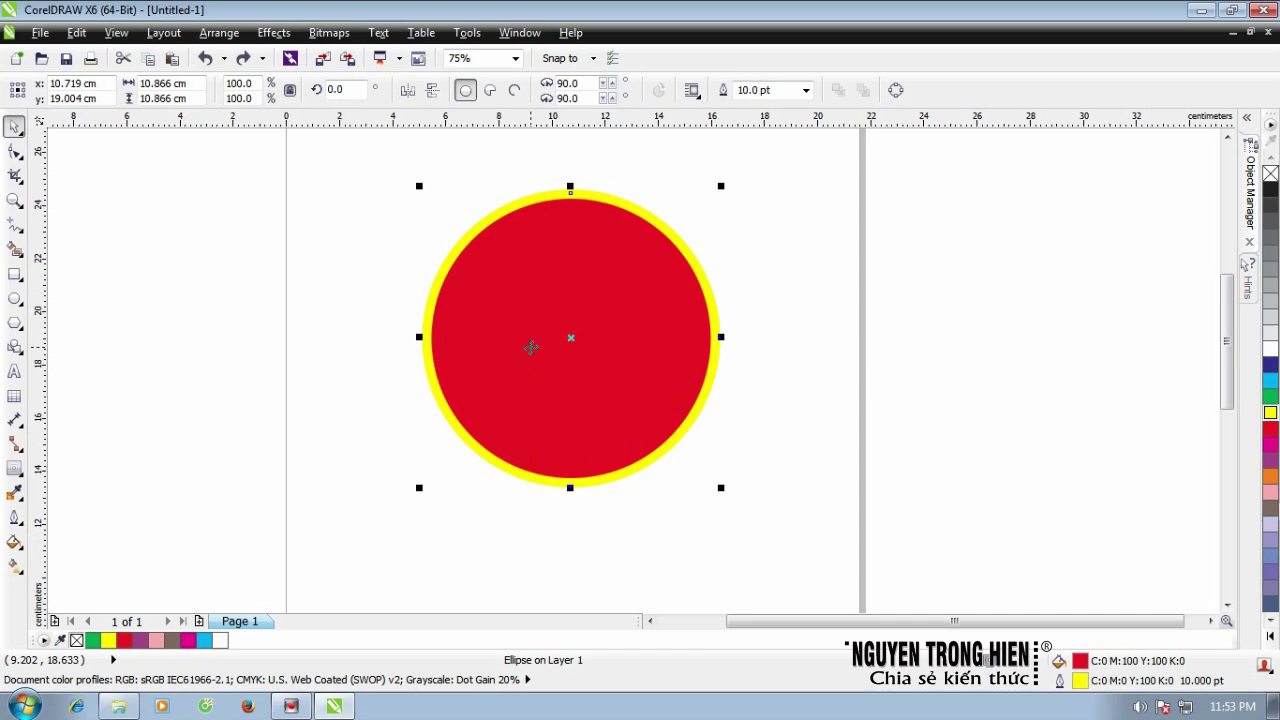
Step: Copy and paste the circle in place, and scale the copy about its centre to about 5.05 cm in diameter
{"action": "left_click", "coordinate": [82, 36]}
{"action": "left_click", "coordinate": [112, 141]}
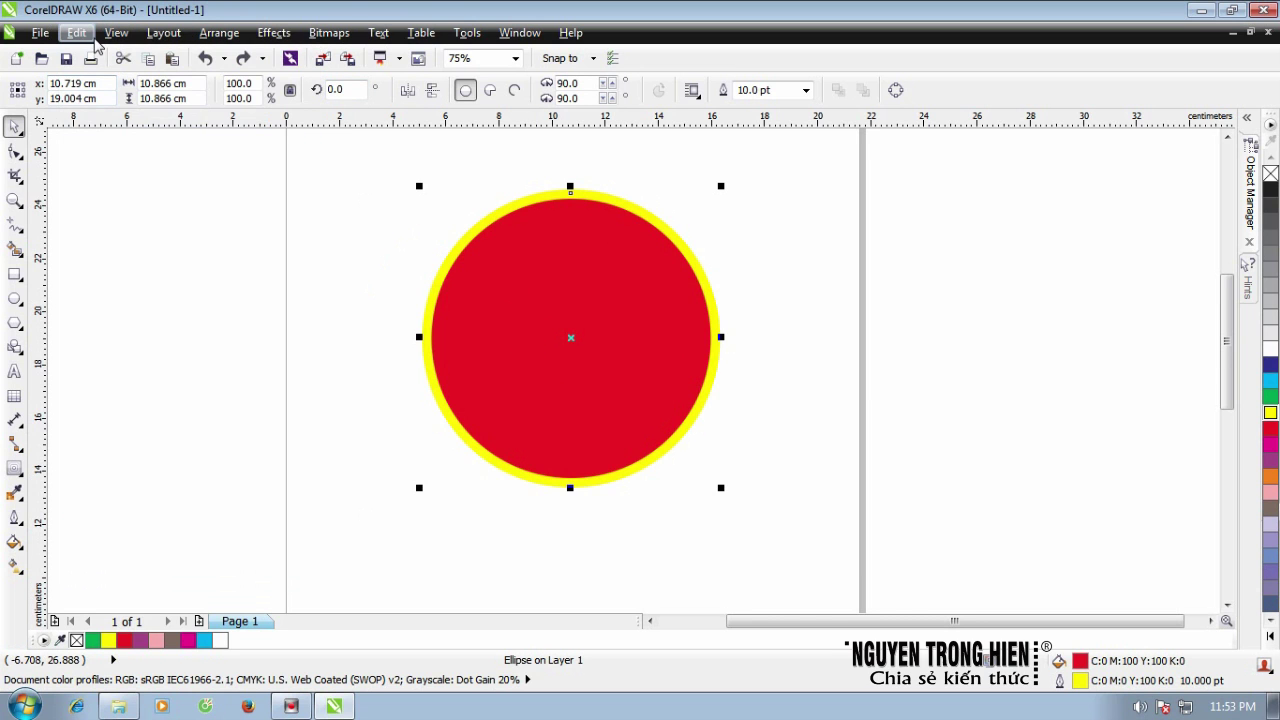
{"action": "left_click", "coordinate": [82, 36]}
{"action": "left_click", "coordinate": [110, 163]}
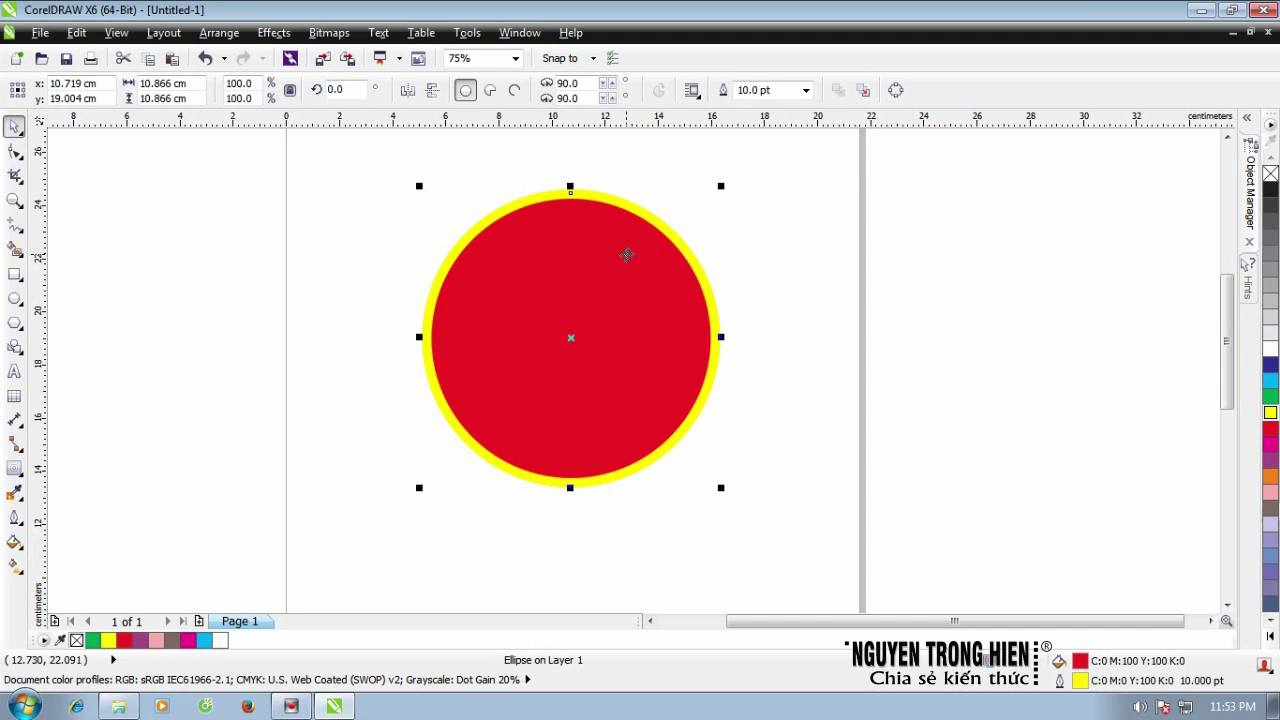
{"action": "left_click_drag", "start_coordinate": [722, 186], "coordinate": [679, 264]}
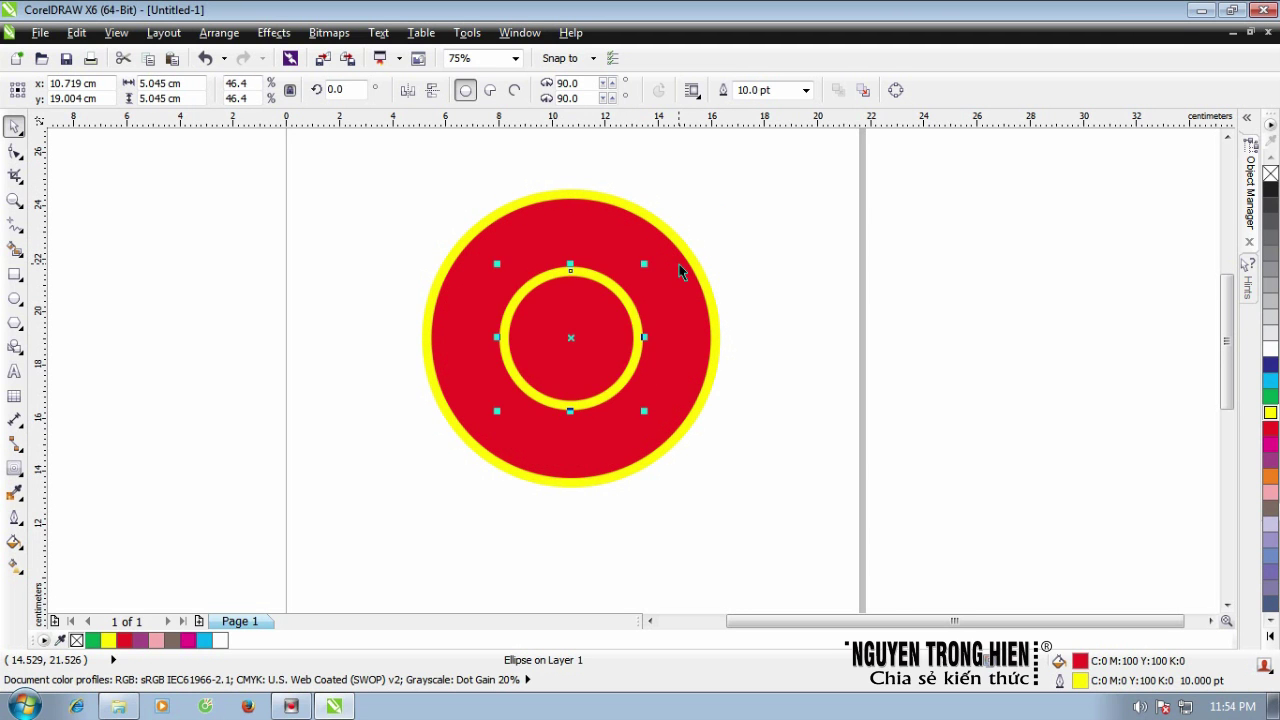
Step: Fill the inner circle with green and colour its outline white
{"action": "left_click", "coordinate": [1270, 350]}
{"action": "left_click", "coordinate": [625, 297]}
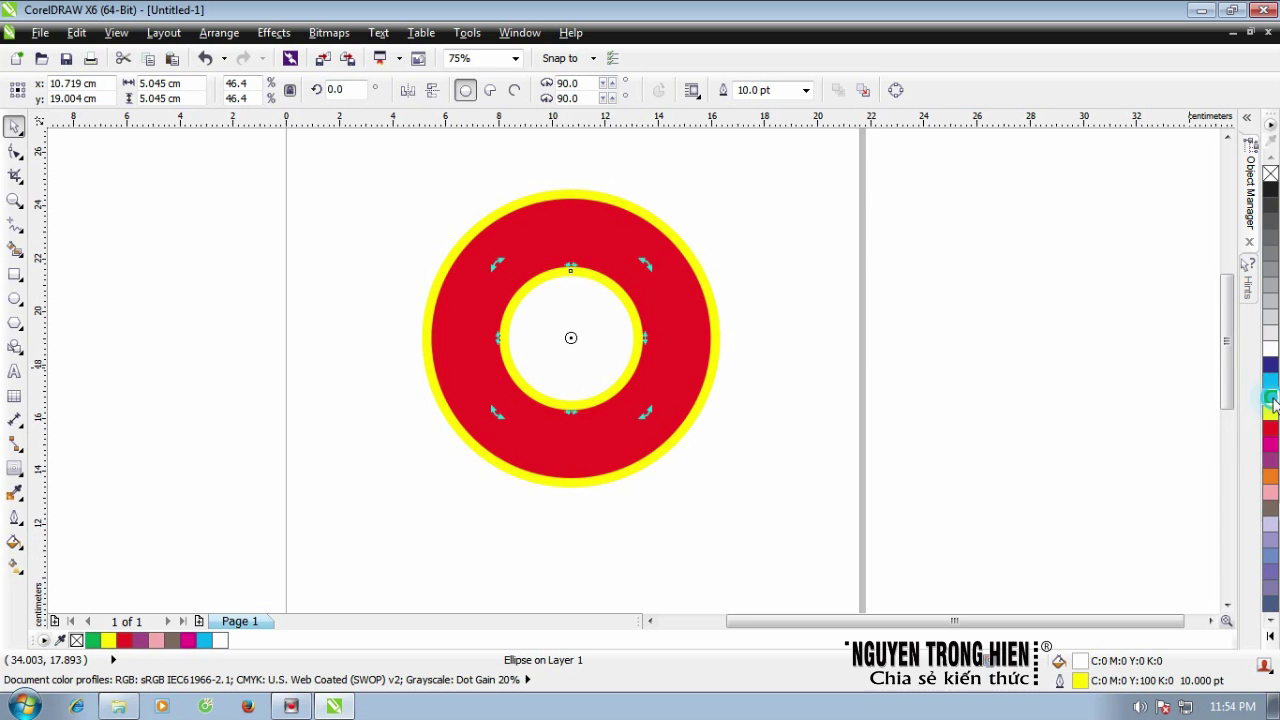
{"action": "left_click", "coordinate": [1271, 398]}
{"action": "right_click", "coordinate": [1270, 349]}
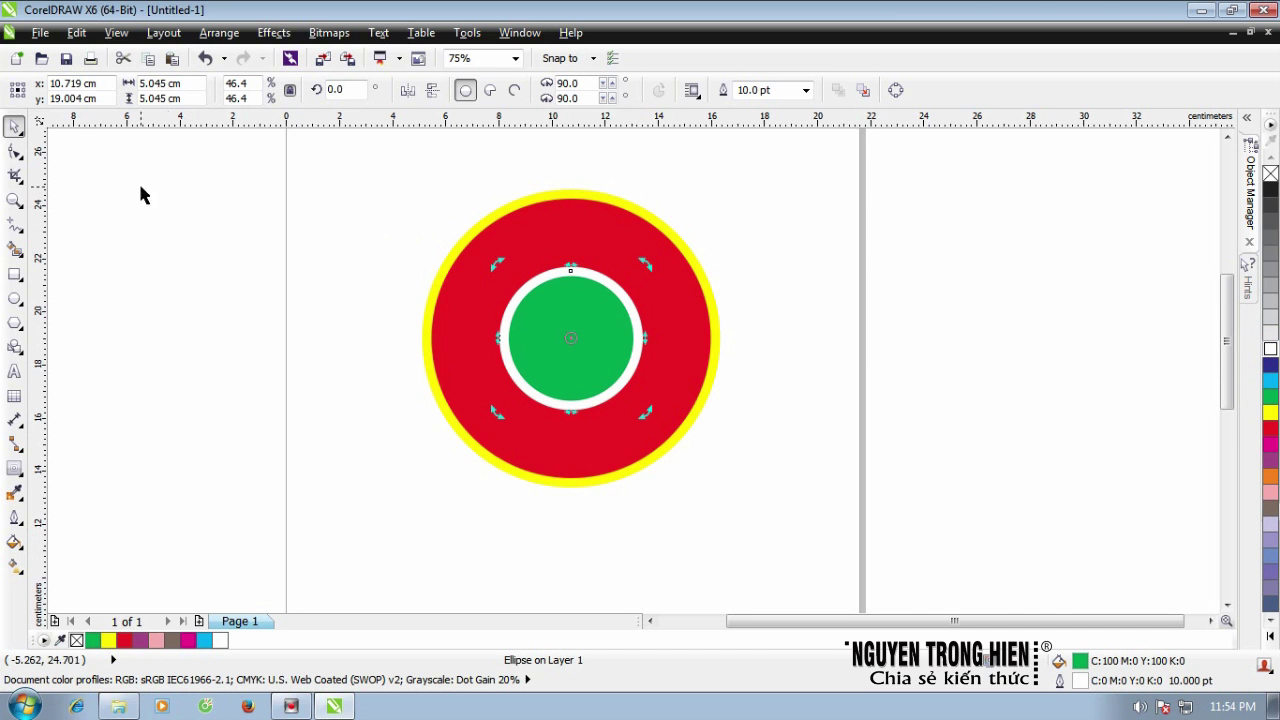
Step: Select both concentric circles together and clear the selection
{"action": "left_click", "coordinate": [393, 187]}
{"action": "left_click_drag", "start_coordinate": [383, 157], "coordinate": [786, 486]}
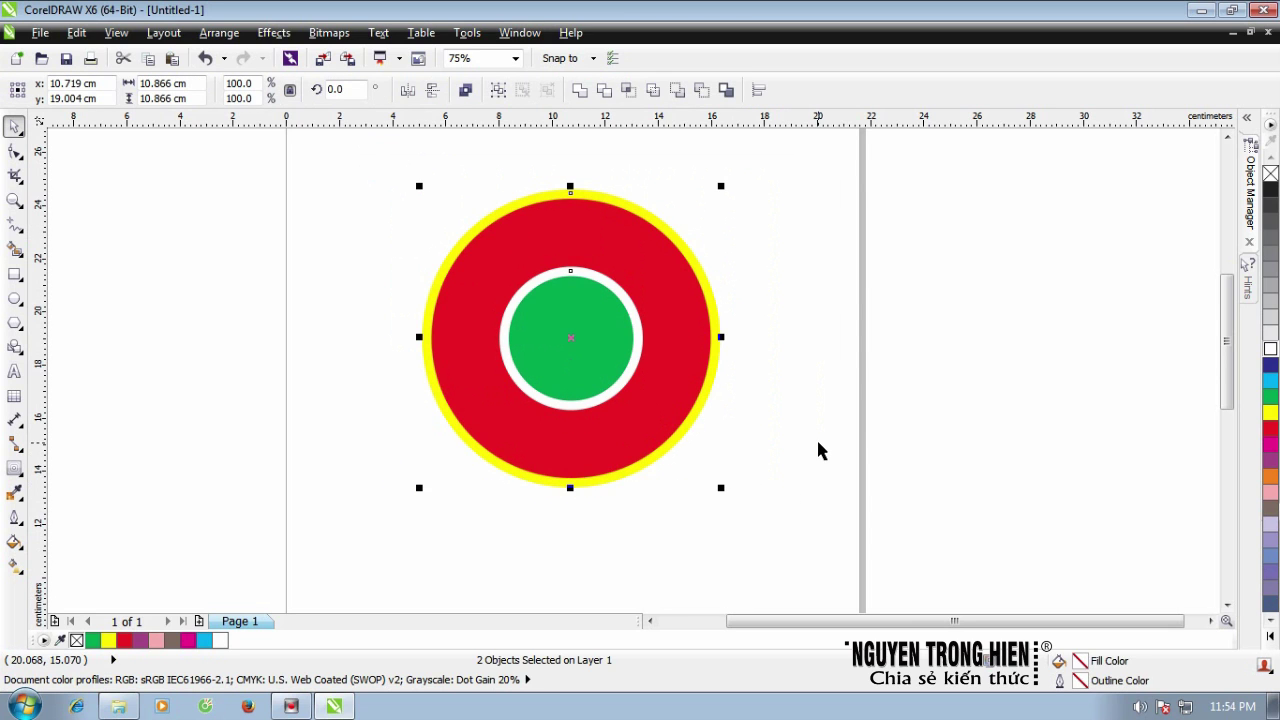
{"action": "left_click", "coordinate": [854, 325]}
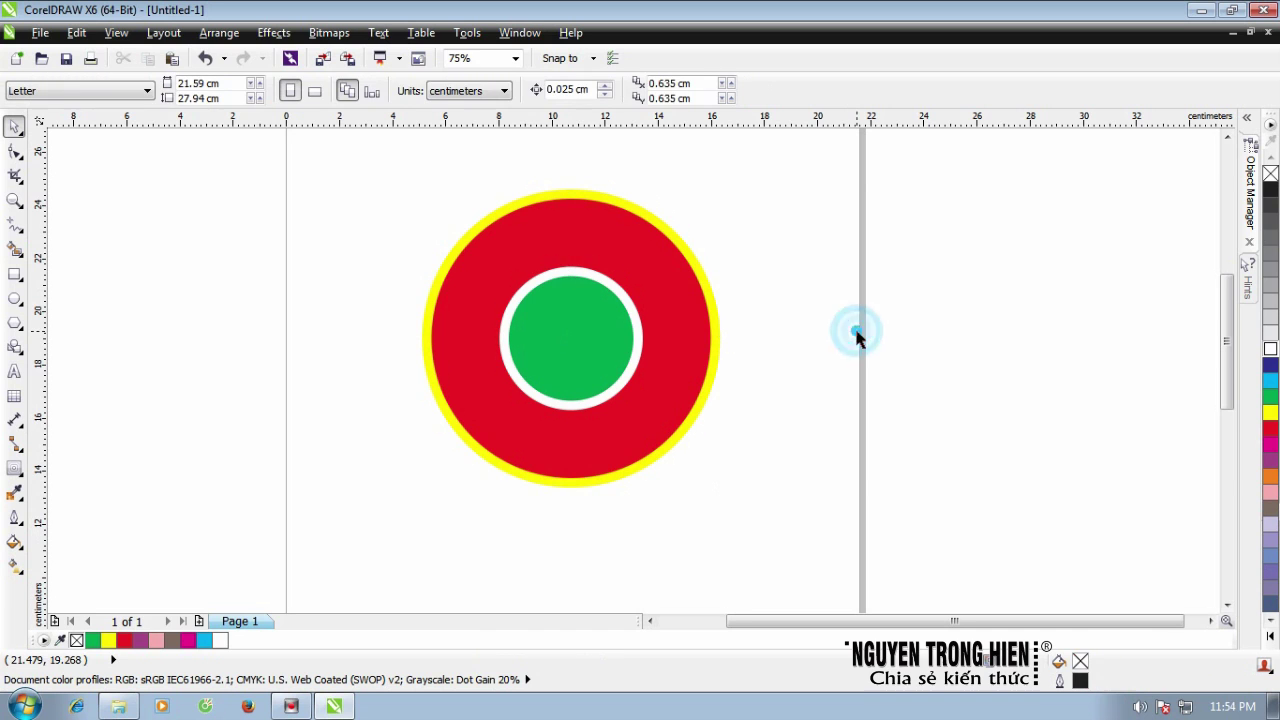
Step: Select the outer red circle and examine its width and height
{"action": "left_click", "coordinate": [470, 248]}
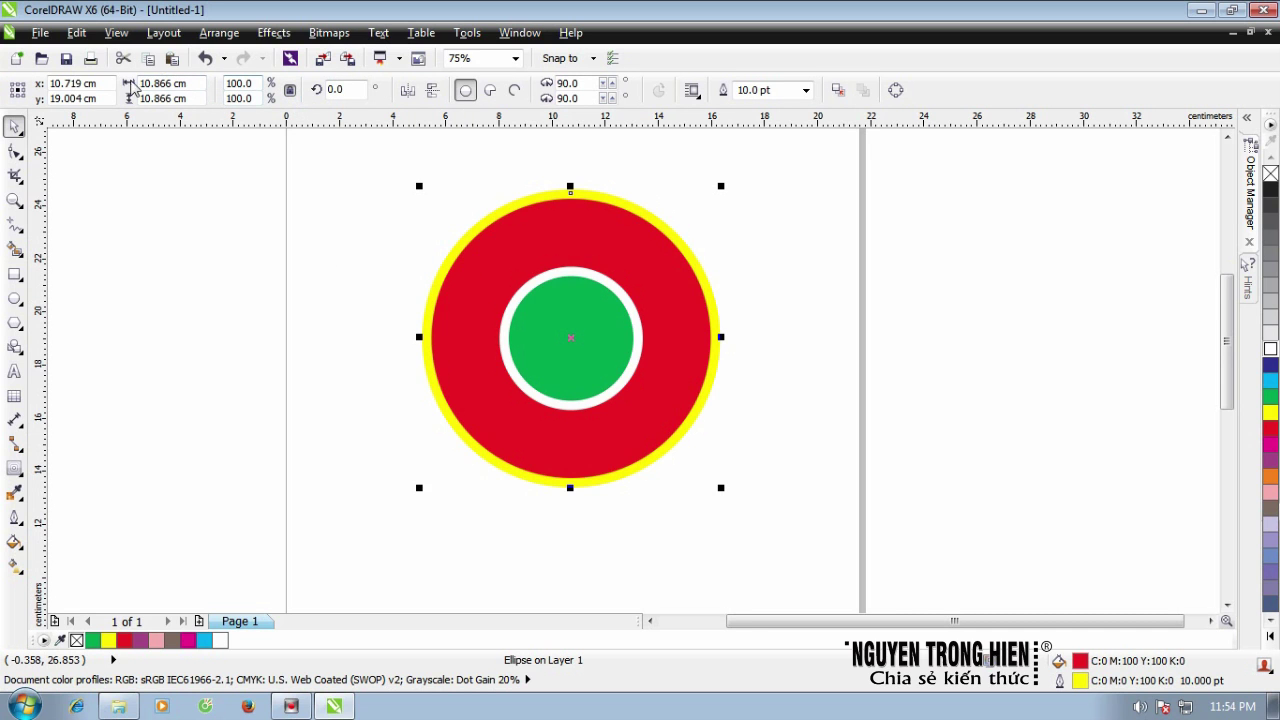
{"action": "left_click", "coordinate": [145, 84]}
{"action": "left_click", "coordinate": [190, 99]}
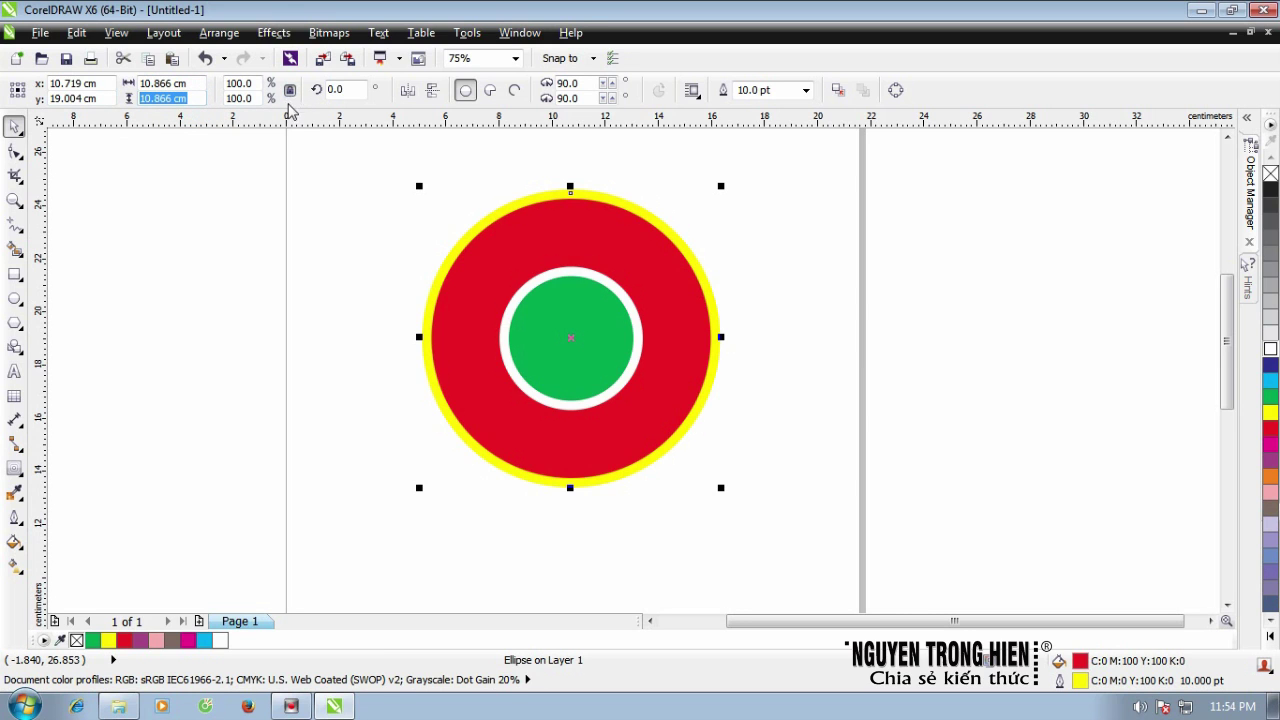
Step: Try the outer red circle as a pie and as an arc from 0 to 270 degrees, and restore the full ellipse
{"action": "left_click", "coordinate": [489, 91]}
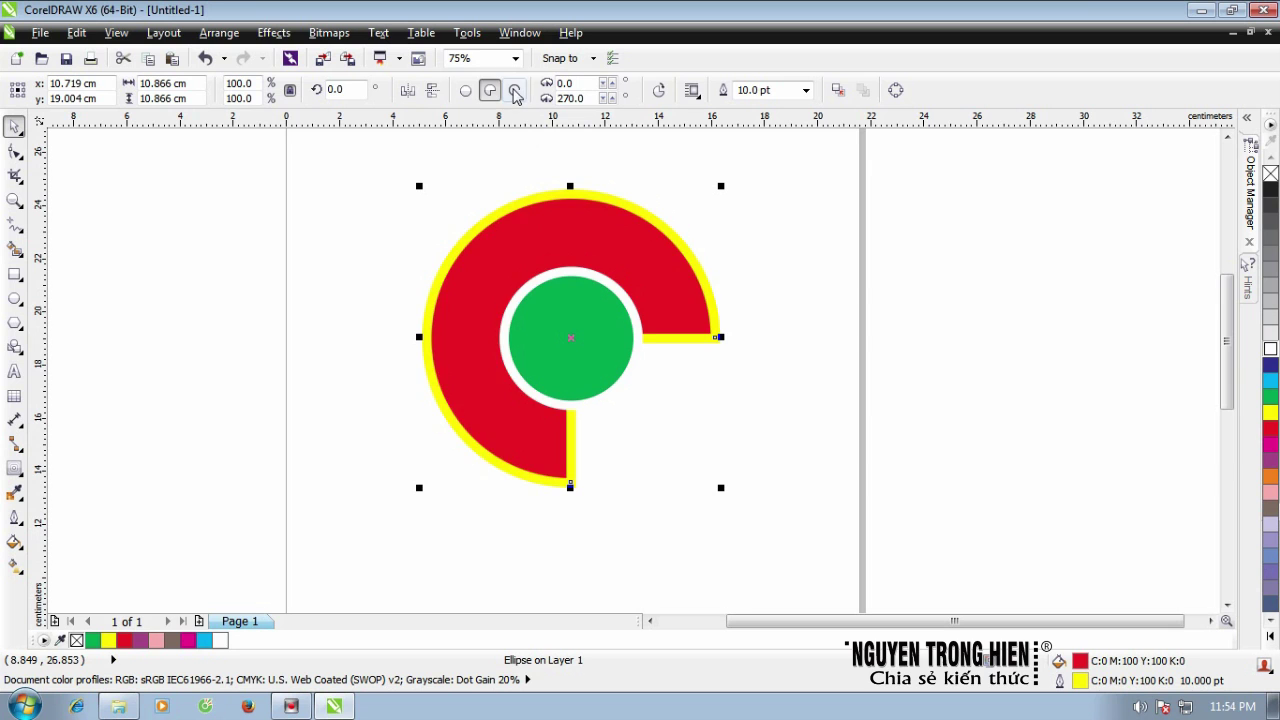
{"action": "left_click", "coordinate": [514, 90]}
{"action": "left_click", "coordinate": [489, 91]}
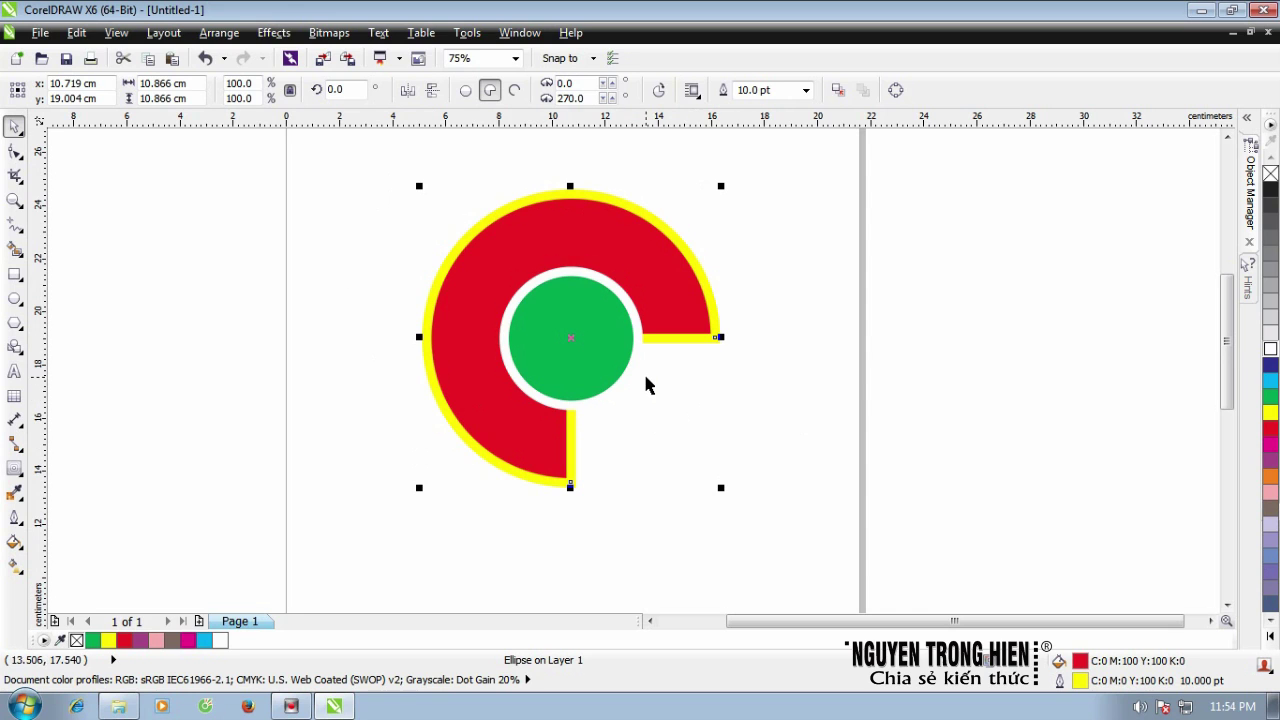
{"action": "double_click", "coordinate": [570, 98]}
{"action": "left_click", "coordinate": [514, 91]}
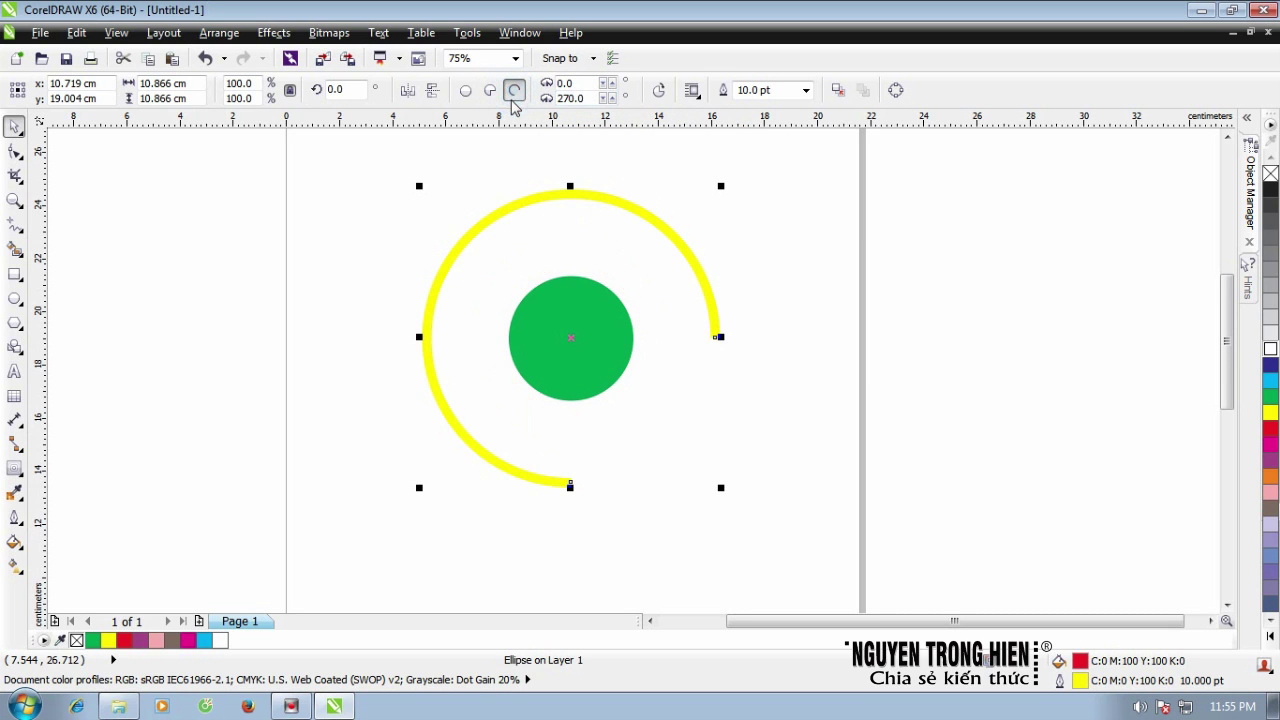
{"action": "left_click", "coordinate": [490, 91]}
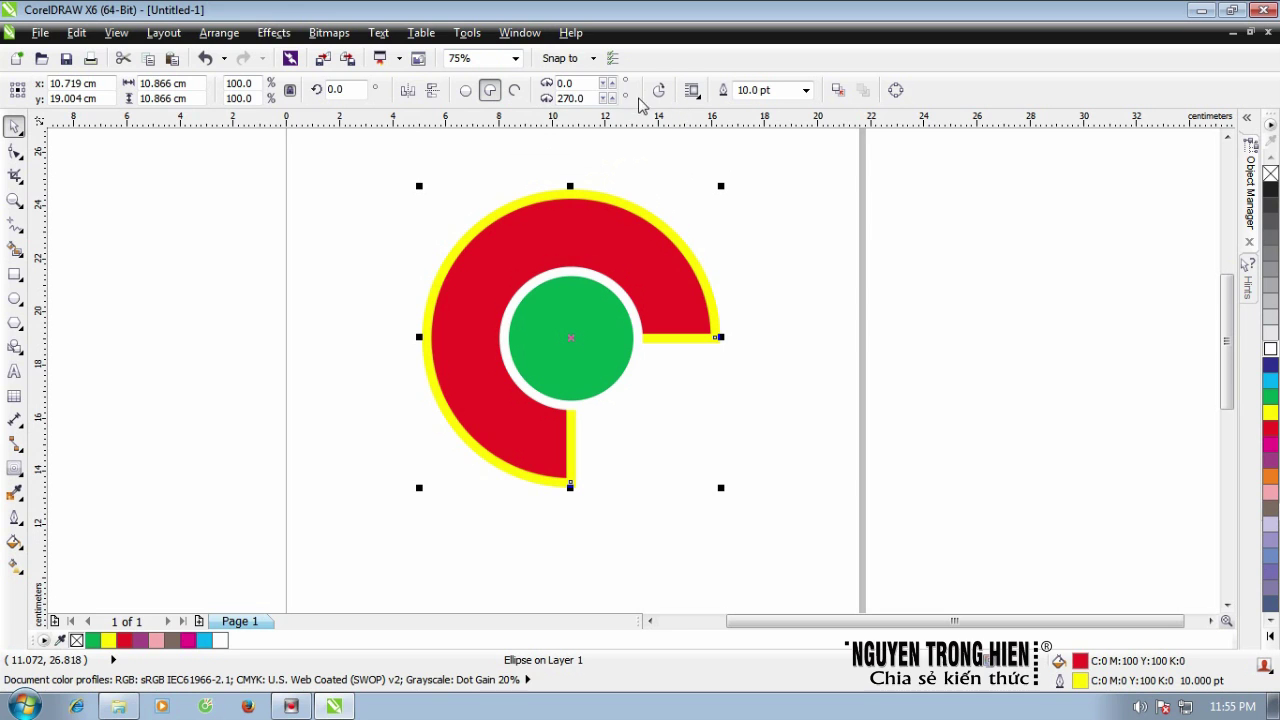
{"action": "left_click", "coordinate": [465, 91]}
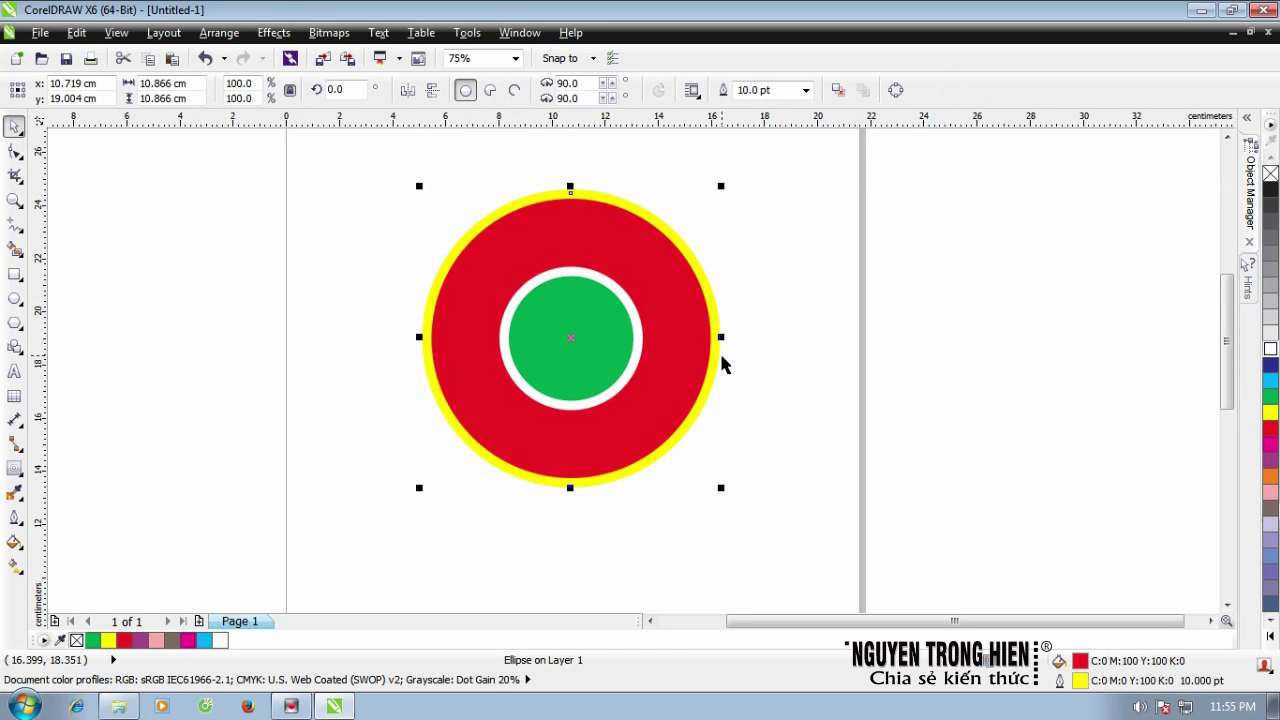